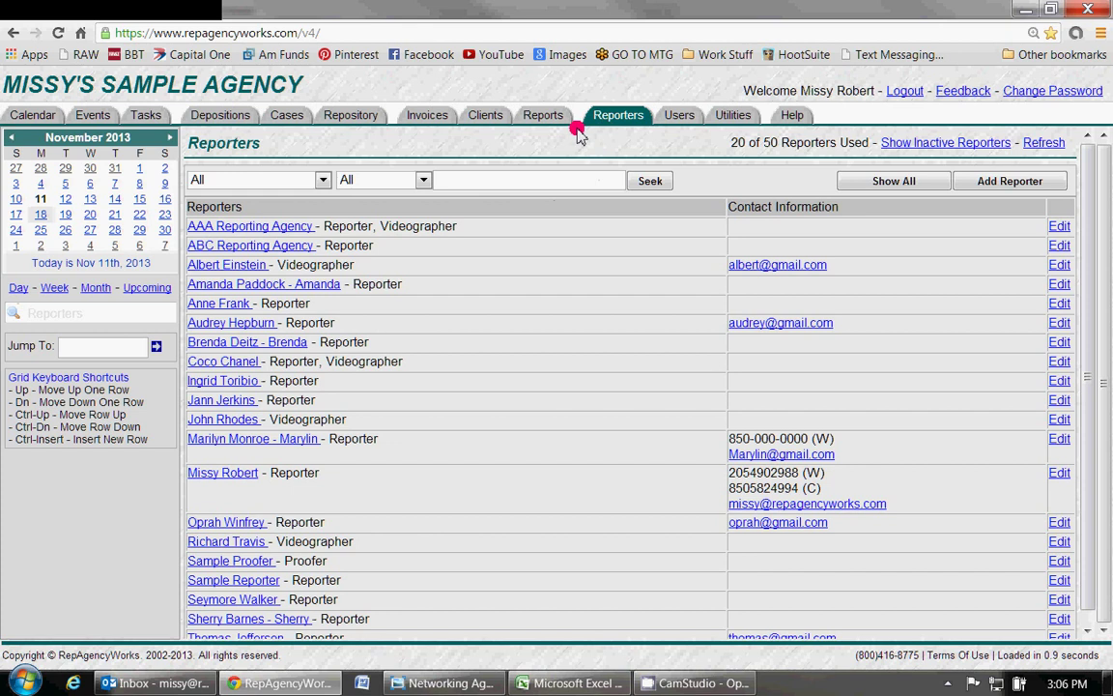
- Open the ABC REPORTING AGENCY client record and review its special pricing rates
{"action": "mouse_move", "coordinate": [489, 118]}
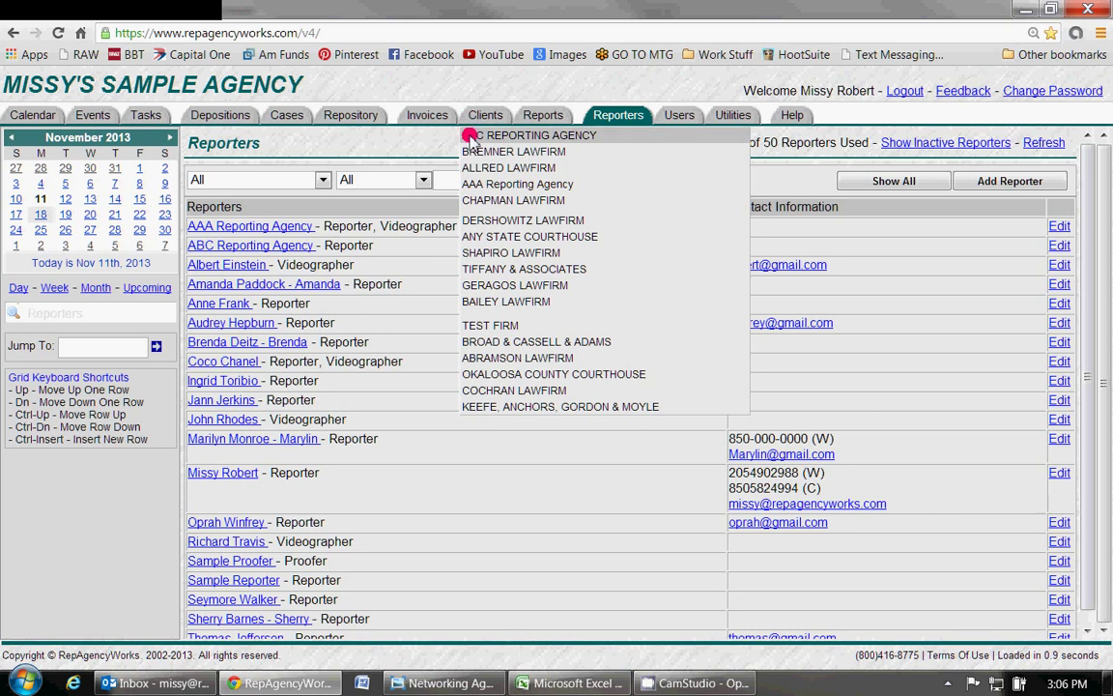
{"action": "left_click", "coordinate": [472, 137]}
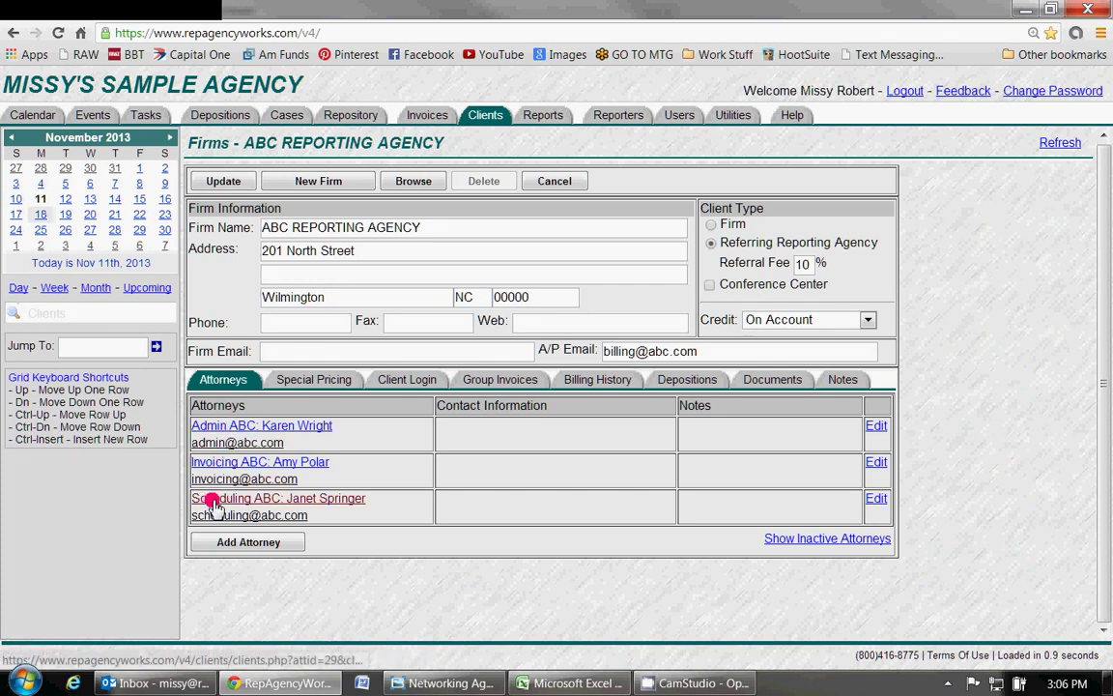
{"action": "left_click", "coordinate": [224, 184]}
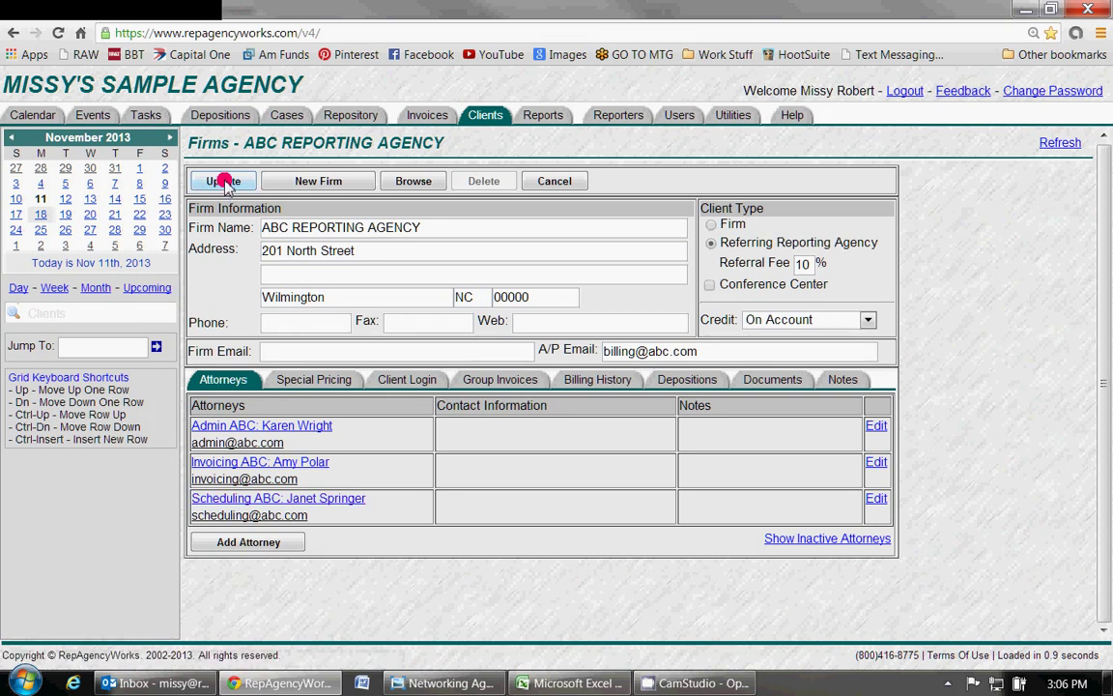
{"action": "left_click", "coordinate": [288, 381]}
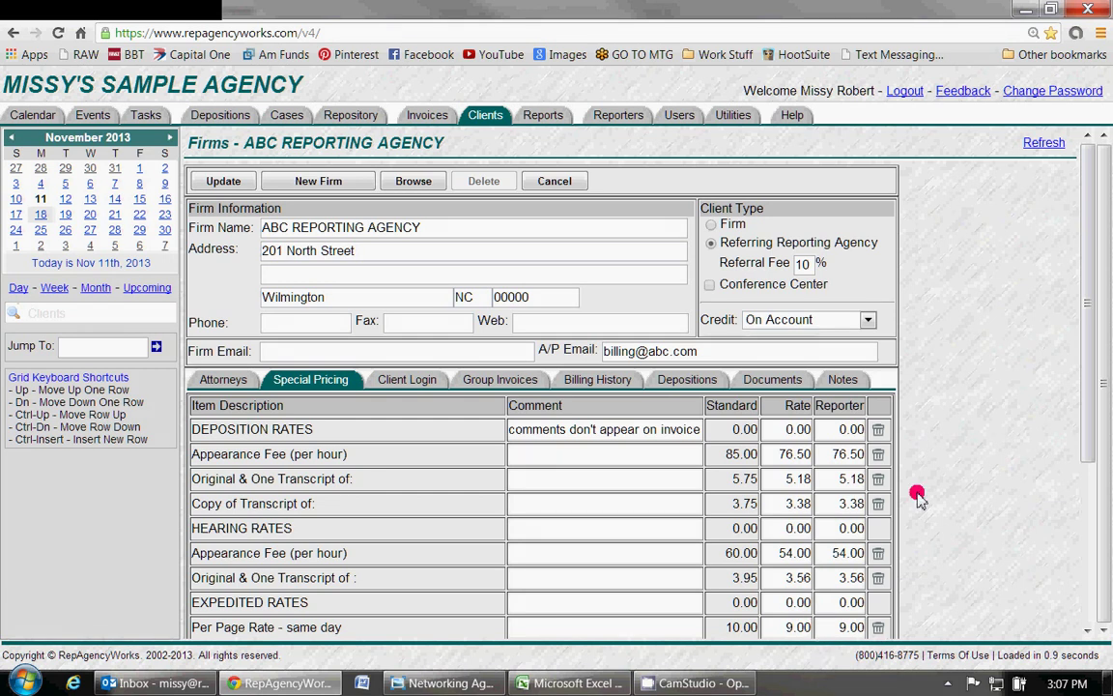
- Create a deposition for November 18, 2013 at 1:00pm and assign the attorney from TIFFANY & ASSOCIATES
{"action": "left_click", "coordinate": [40, 215]}
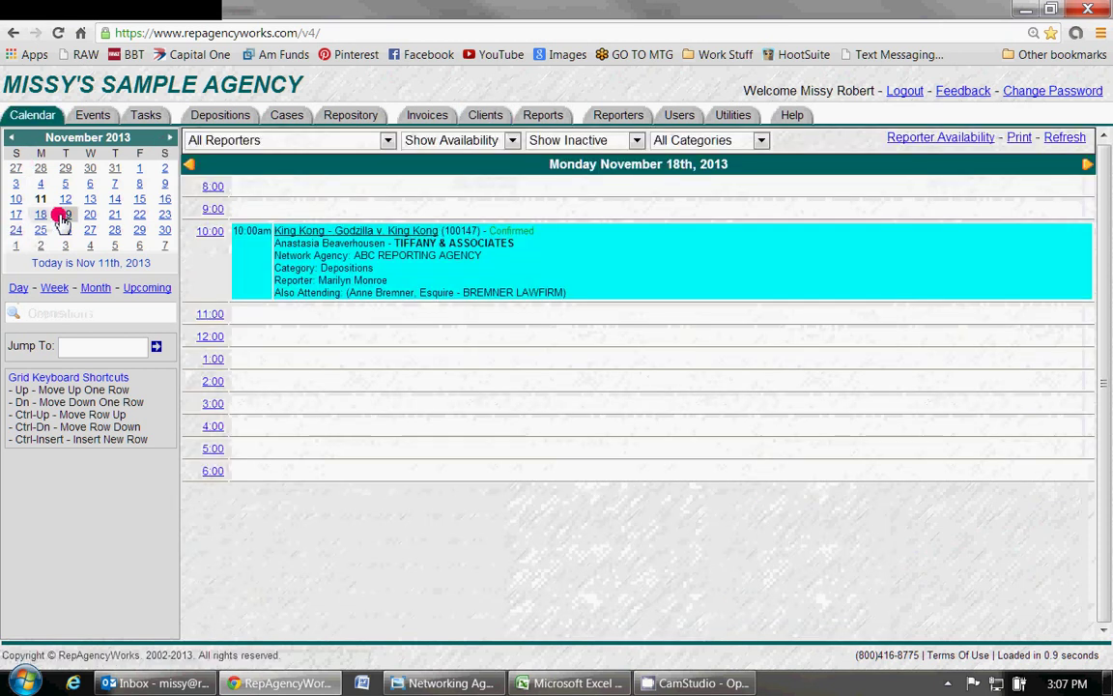
{"action": "left_click", "coordinate": [212, 363]}
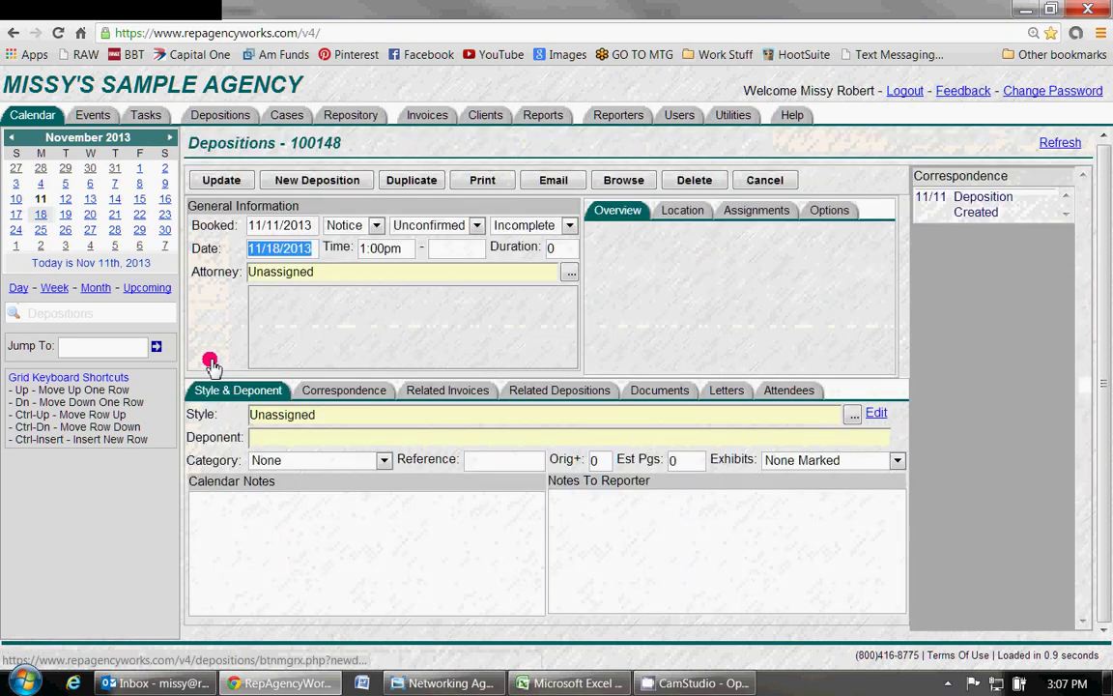
{"action": "left_click", "coordinate": [315, 273]}
{"action": "left_click_drag", "start_coordinate": [315, 273], "coordinate": [221, 276]}
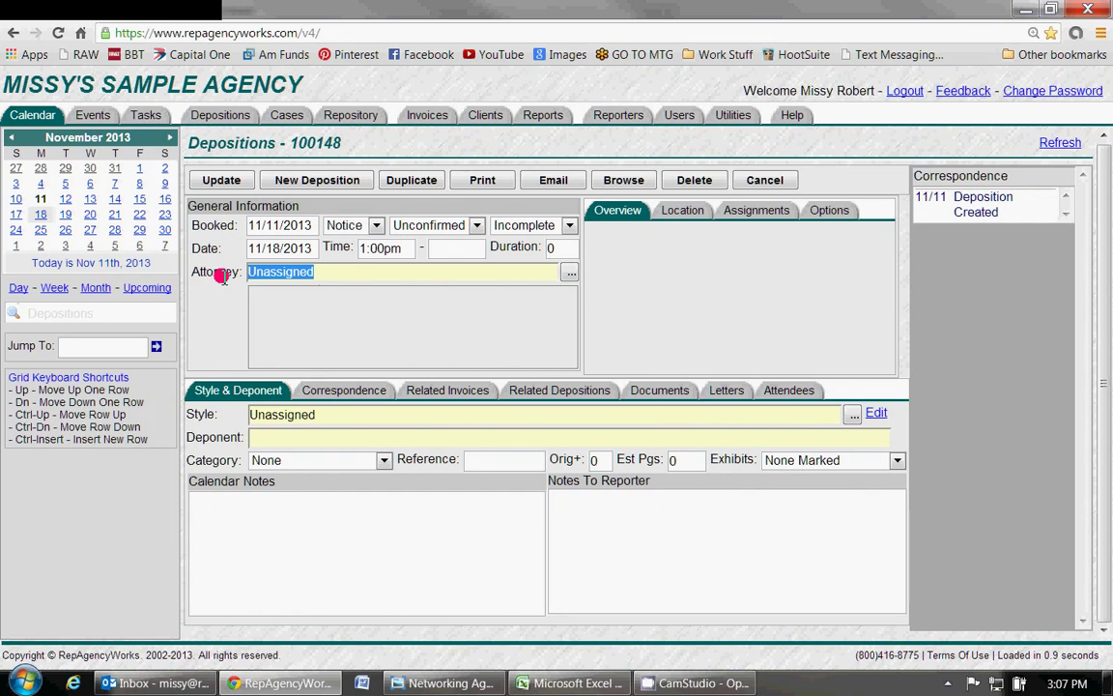
{"action": "type", "text": "ana"}
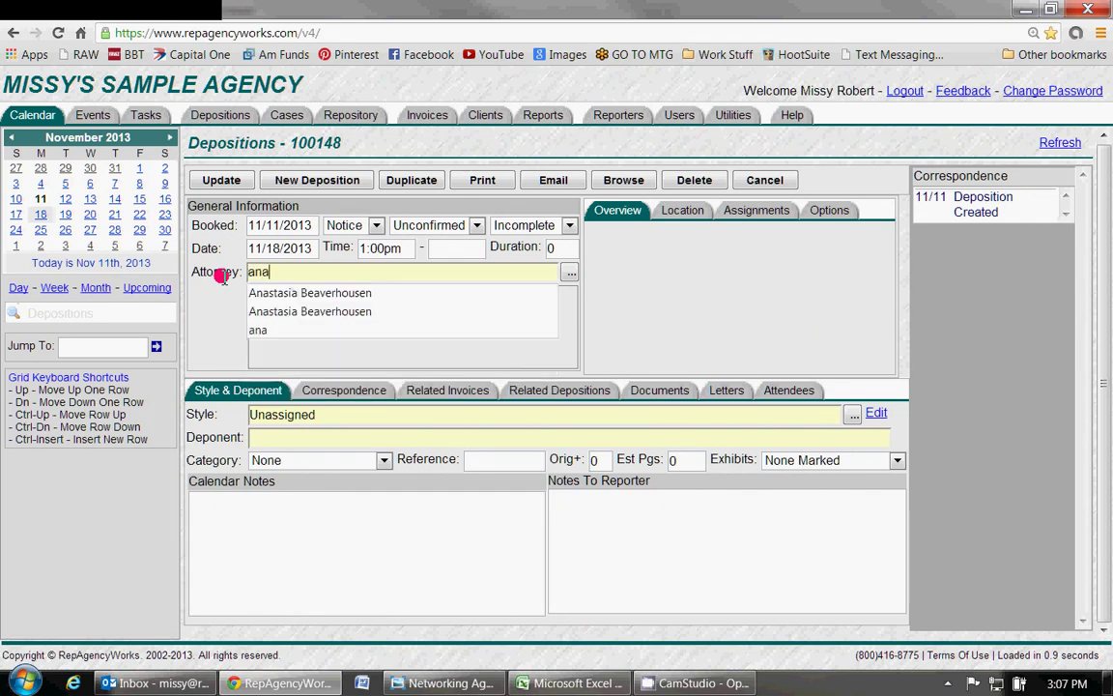
{"action": "key", "text": "Tab"}
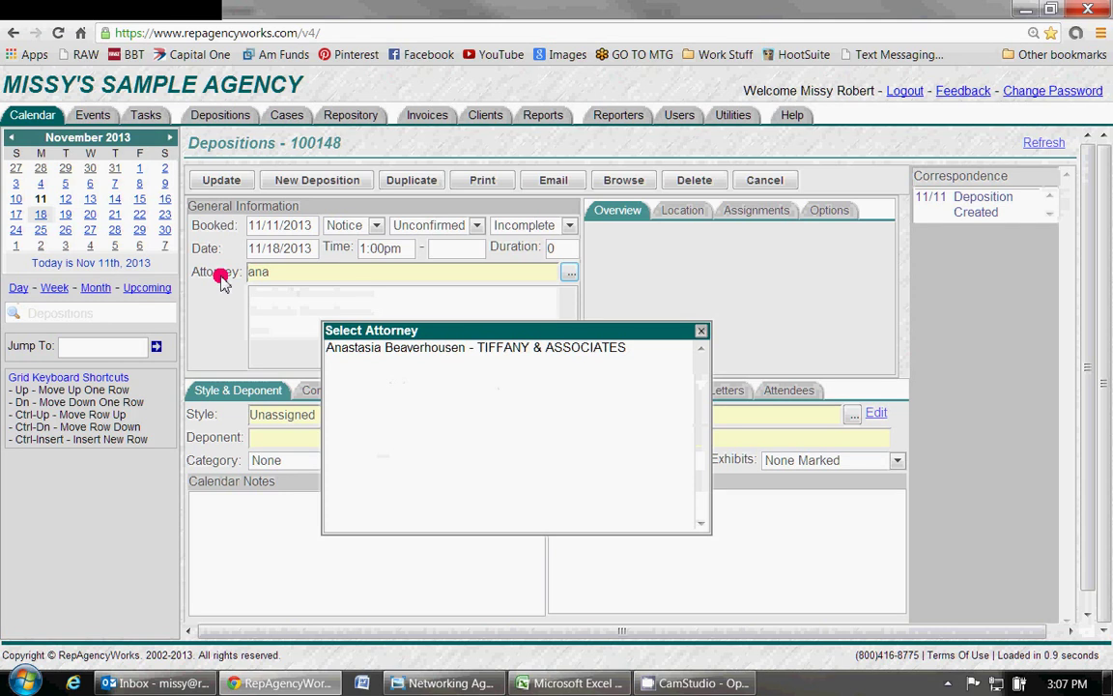
{"action": "double_click", "coordinate": [385, 348]}
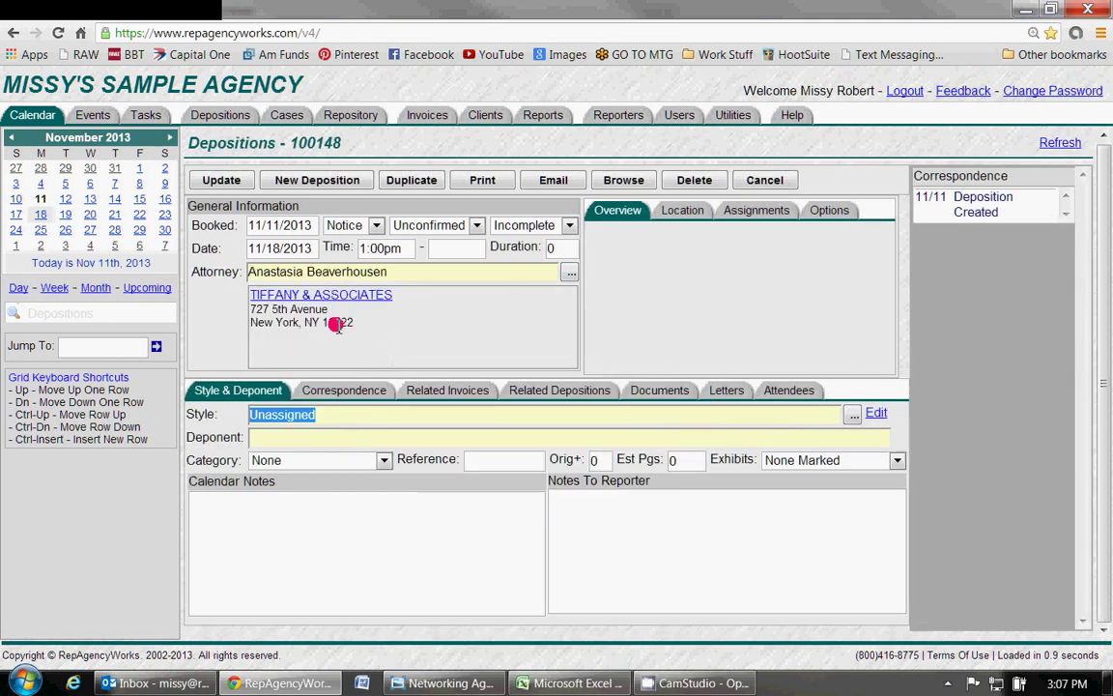
- Set the new deposition's network agency to ABC REPORTING AGENCY and save the deposition
{"action": "left_click", "coordinate": [831, 213]}
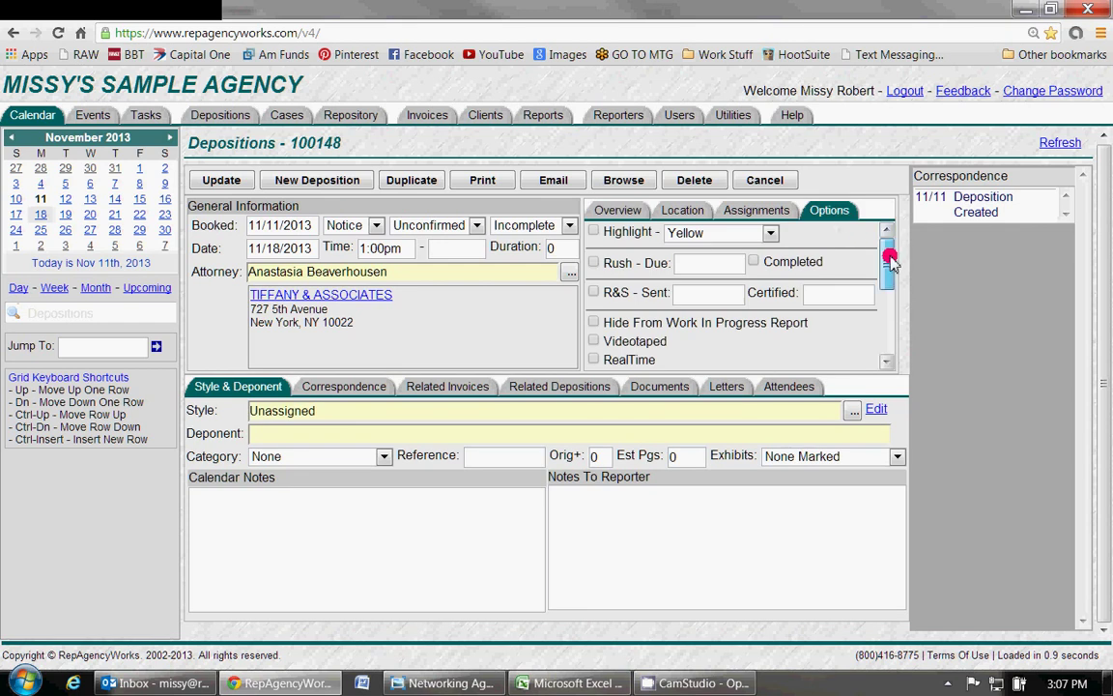
{"action": "left_click_drag", "start_coordinate": [888, 258], "coordinate": [884, 359]}
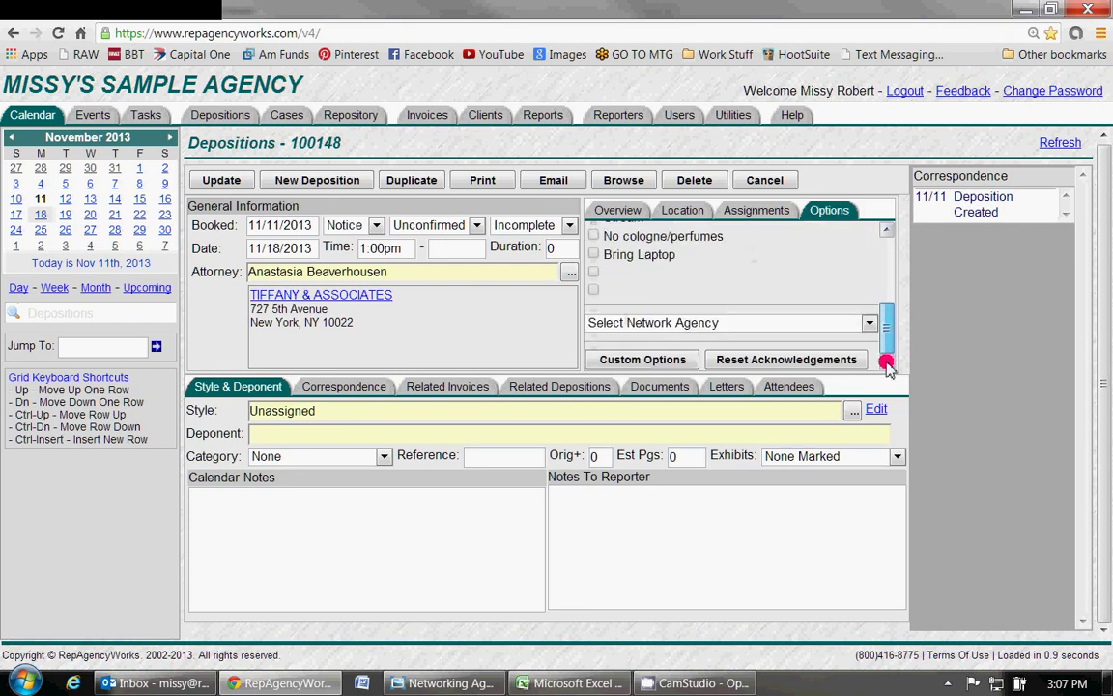
{"action": "left_click", "coordinate": [743, 323]}
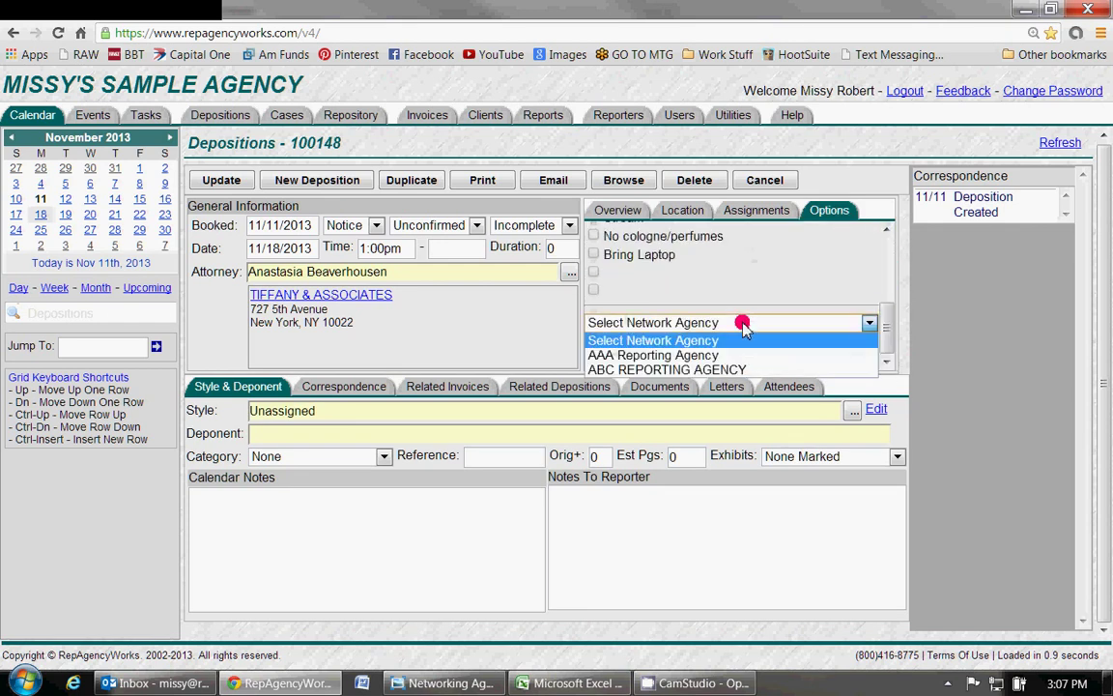
{"action": "left_click", "coordinate": [628, 370]}
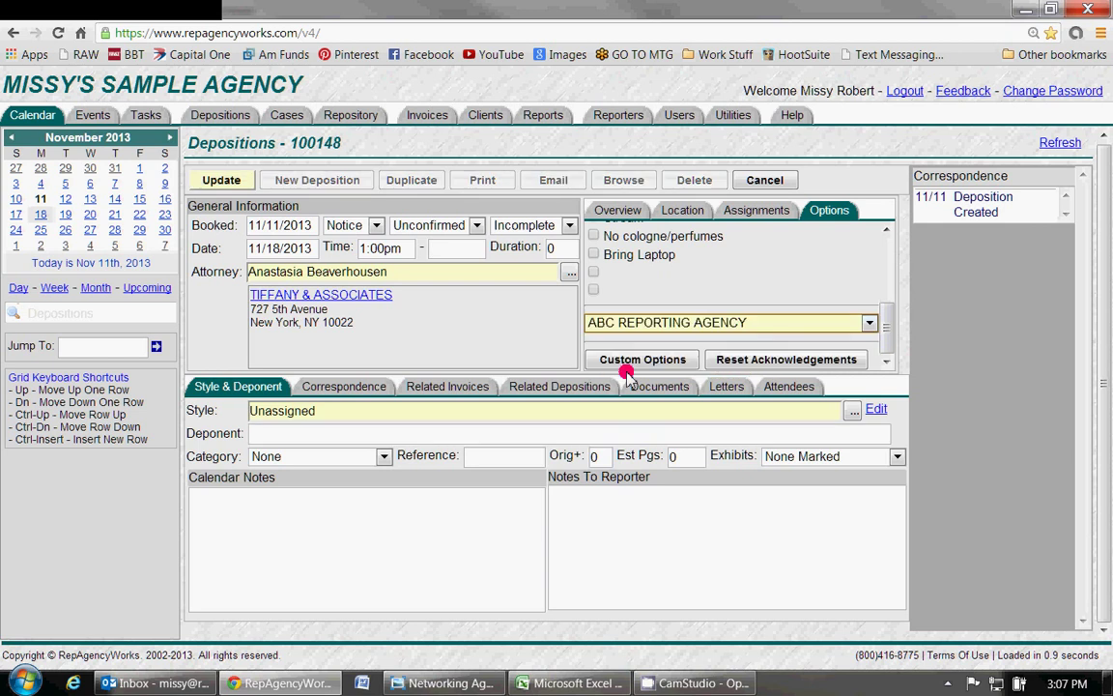
{"action": "left_click", "coordinate": [214, 184]}
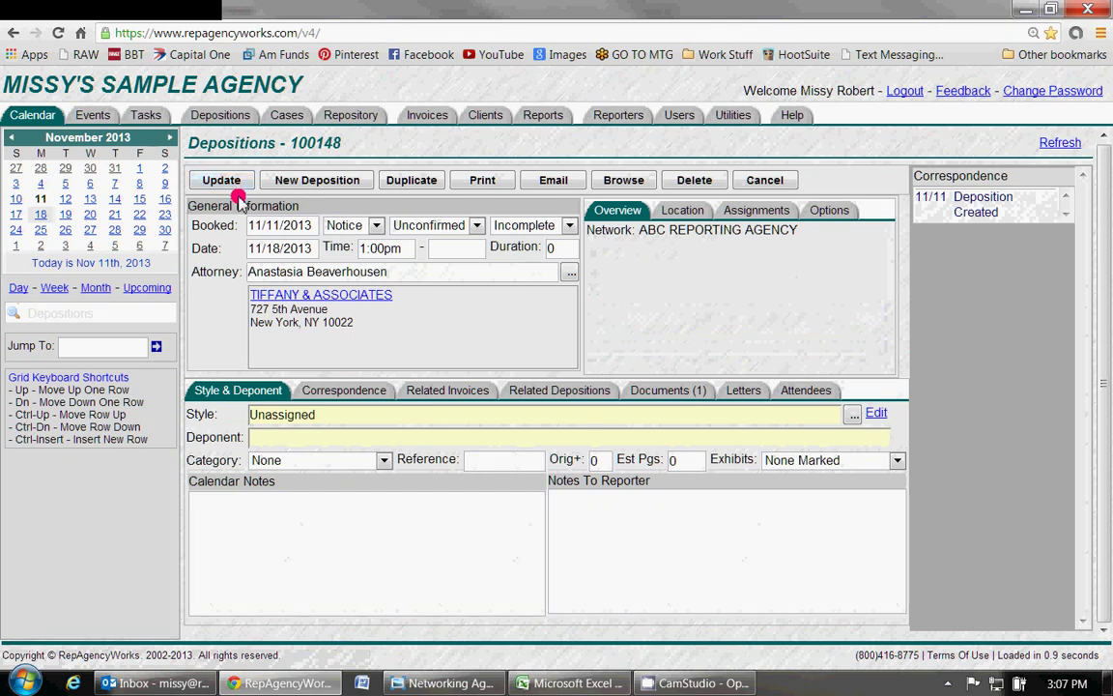
- Create a new related invoice from the 10:00am Godzilla v. King Kong deposition on November 18
{"action": "left_click", "coordinate": [43, 217]}
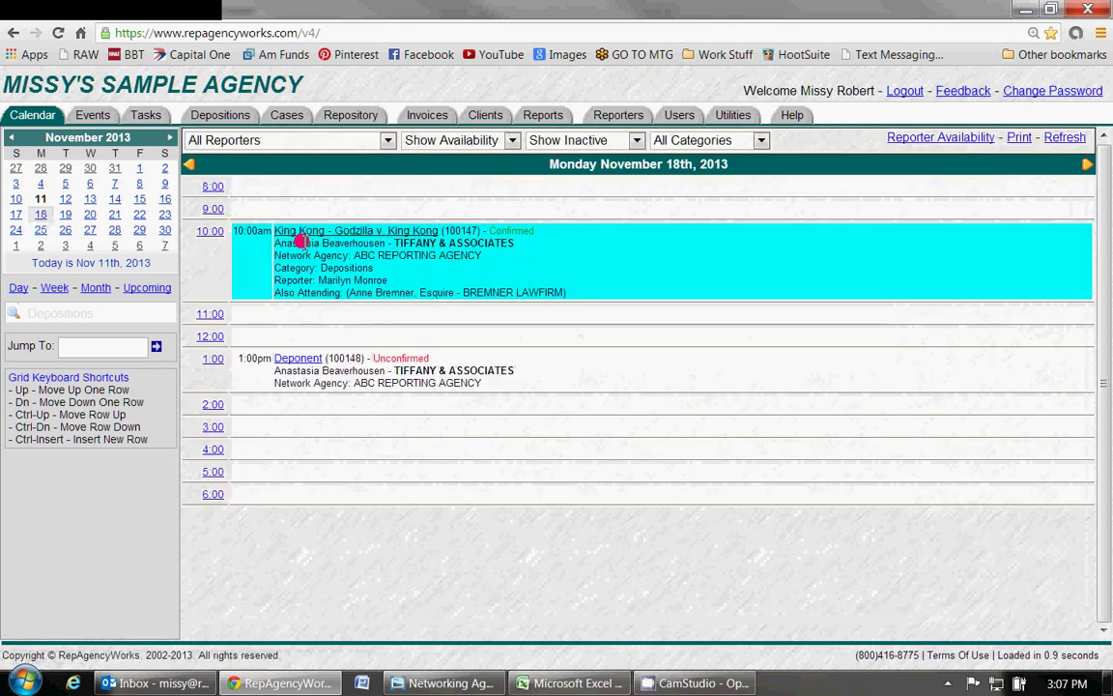
{"action": "left_click", "coordinate": [317, 232]}
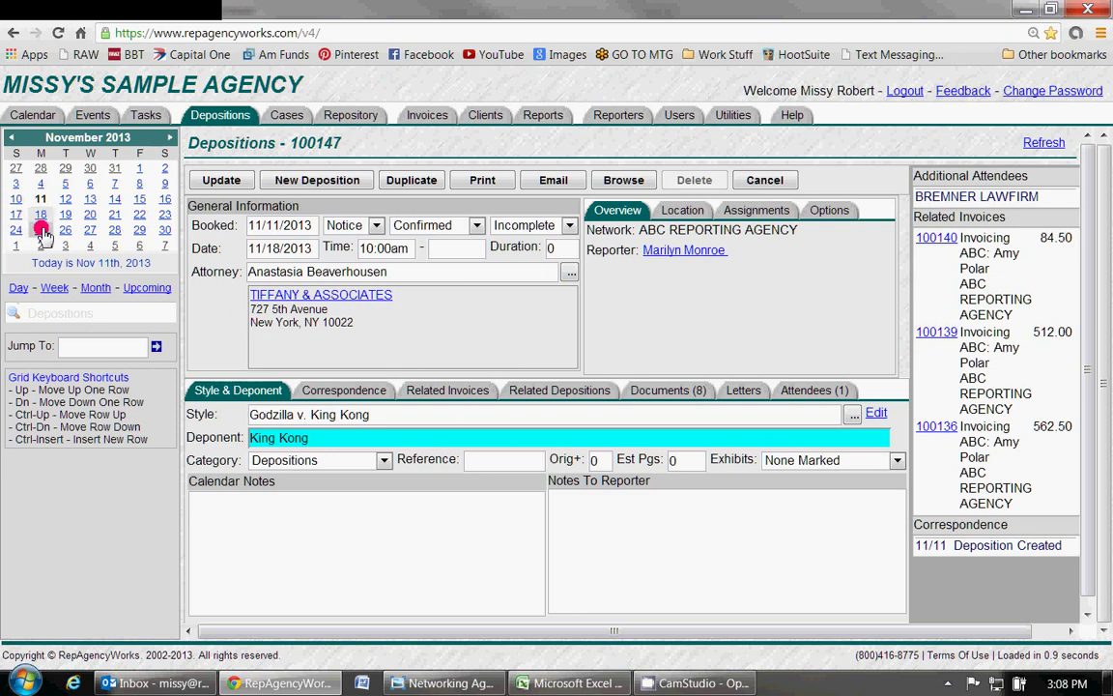
{"action": "left_click", "coordinate": [449, 393]}
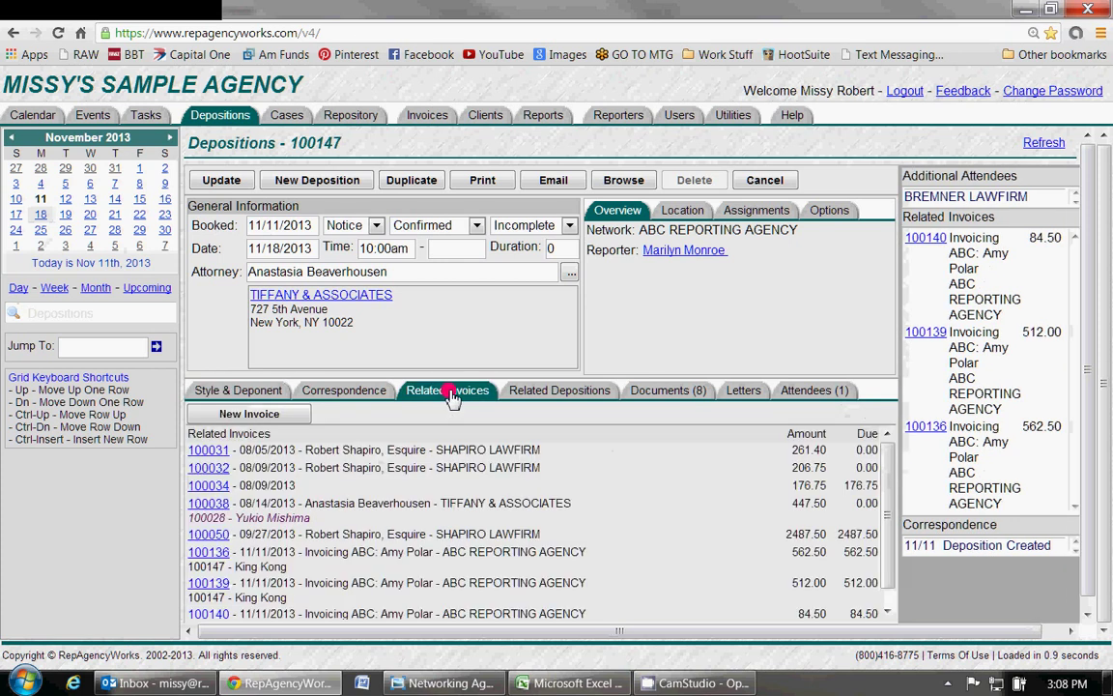
{"action": "left_click", "coordinate": [224, 415]}
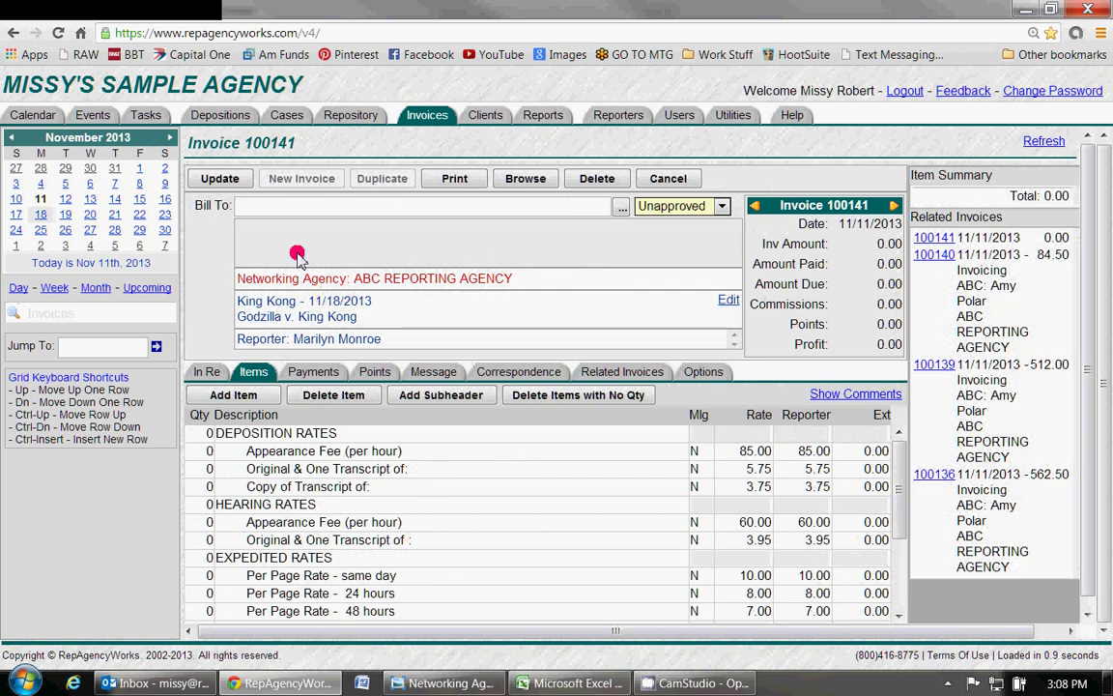
- Bill the new invoice to the Invoicing ABC contact at ABC REPORTING AGENCY
{"action": "left_click", "coordinate": [248, 202]}
{"action": "type", "text": "ab"}
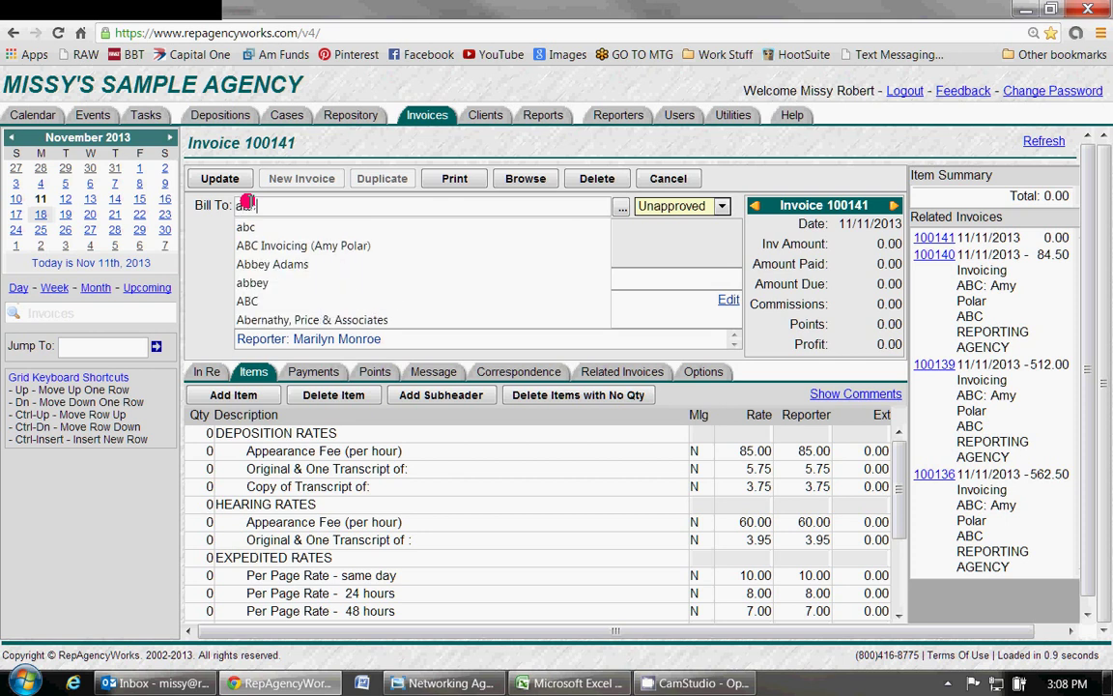
{"action": "left_click", "coordinate": [261, 234]}
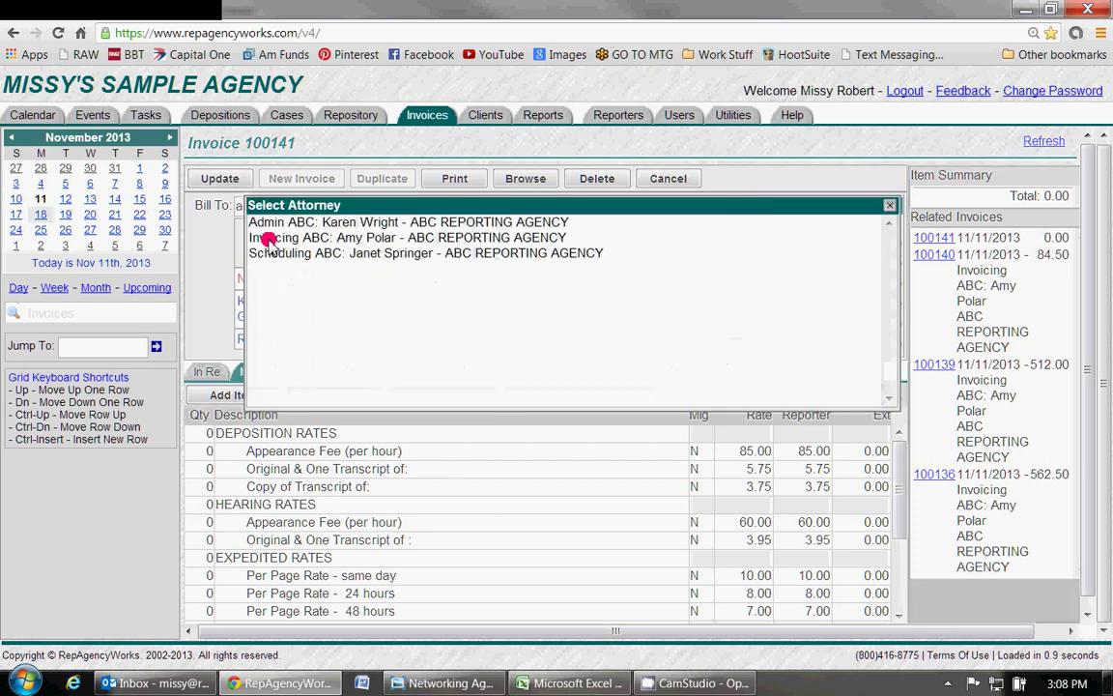
{"action": "left_click", "coordinate": [269, 242]}
{"action": "left_click", "coordinate": [270, 242]}
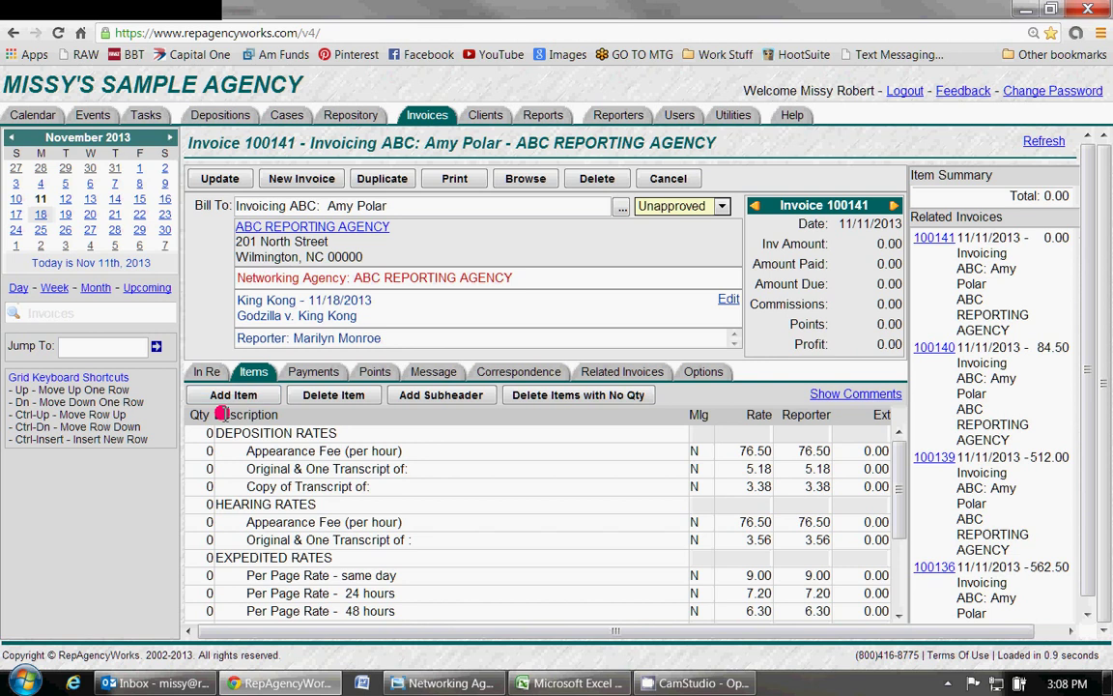
- Under Deposition Rates, set the quantity to 5 for Appearance Fee (per hour) and 25 for Original & One Transcript
{"action": "left_click", "coordinate": [200, 450]}
{"action": "type", "text": "5"}
{"action": "left_click", "coordinate": [210, 469]}
{"action": "left_click", "coordinate": [207, 470]}
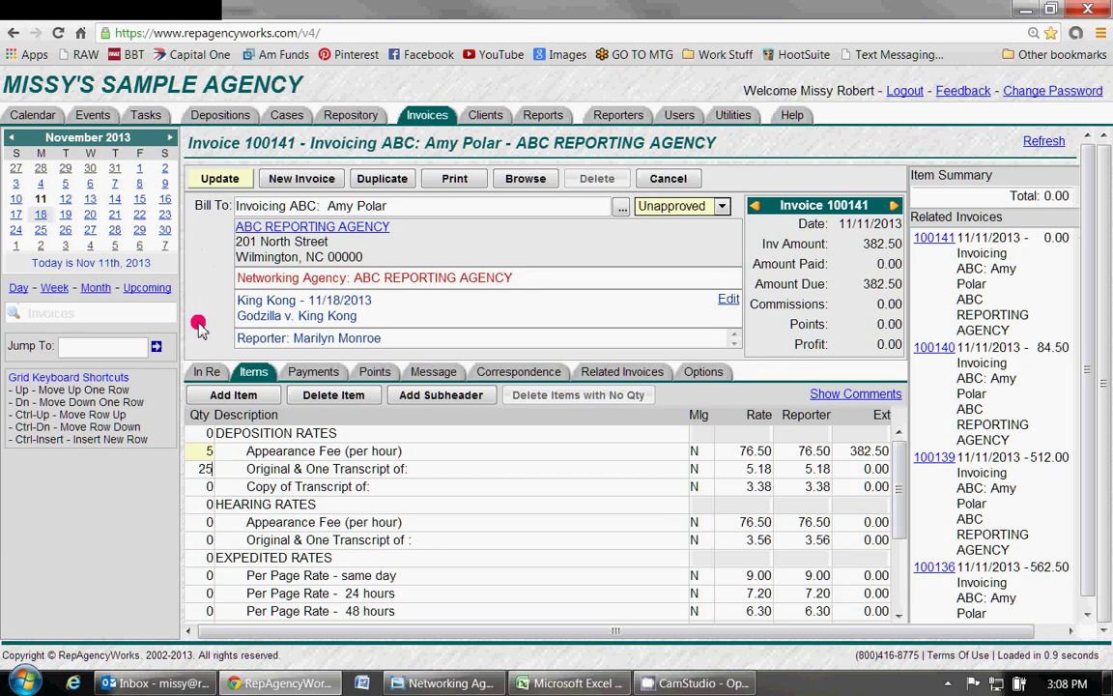
- Set the invoice's networked attorney to the one from TIFFANY & ASSOCIATES and save the invoice
{"action": "left_click", "coordinate": [207, 377]}
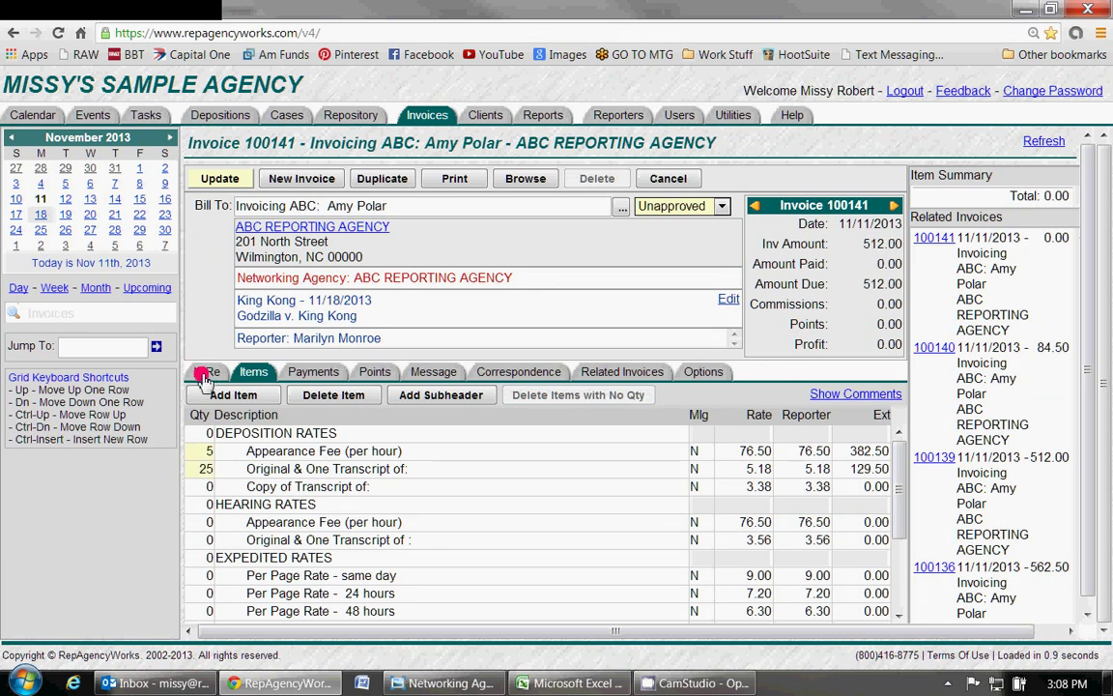
{"action": "scroll", "coordinate": [203, 502], "scroll_direction": "down", "scroll_amount": 1}
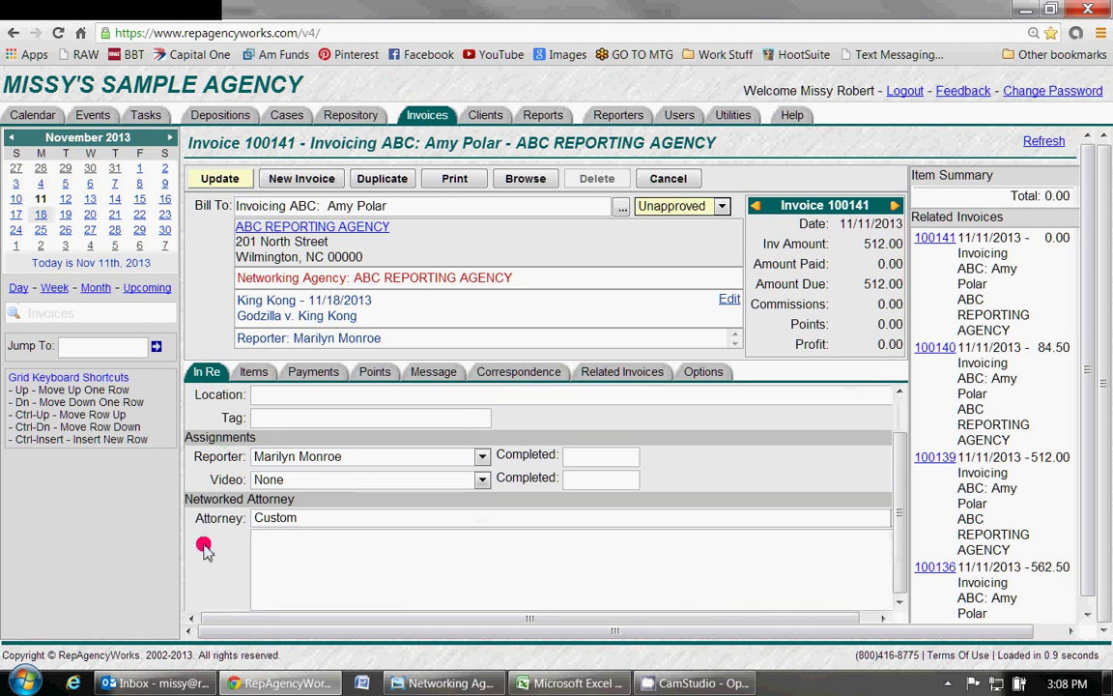
{"action": "left_click", "coordinate": [259, 522]}
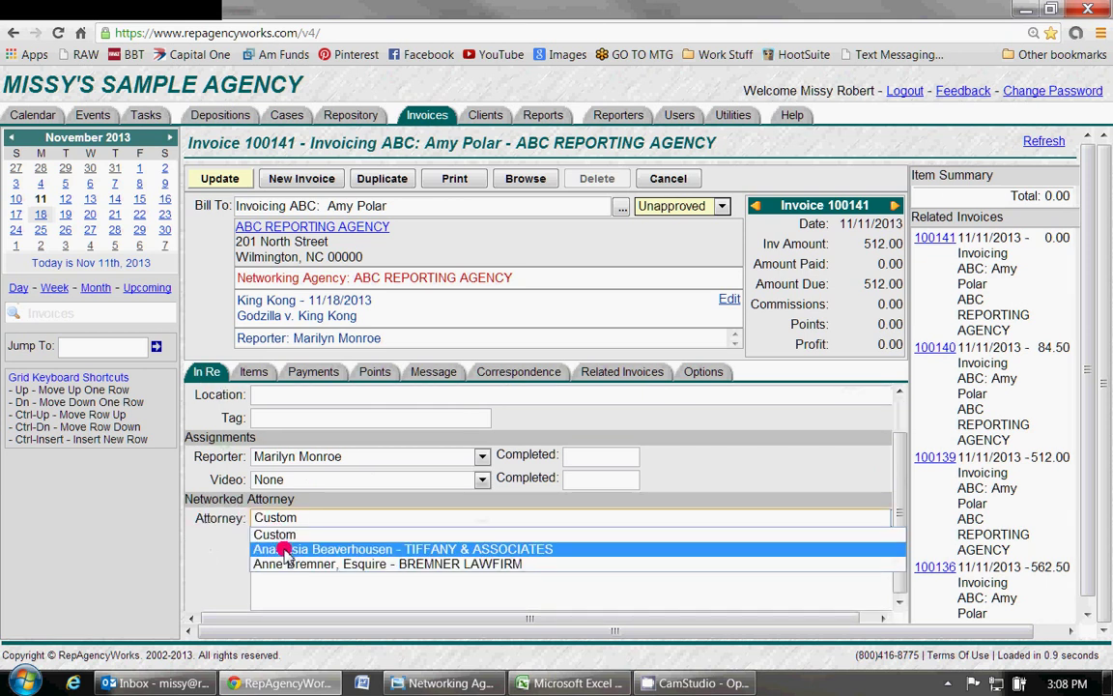
{"action": "left_click", "coordinate": [285, 548]}
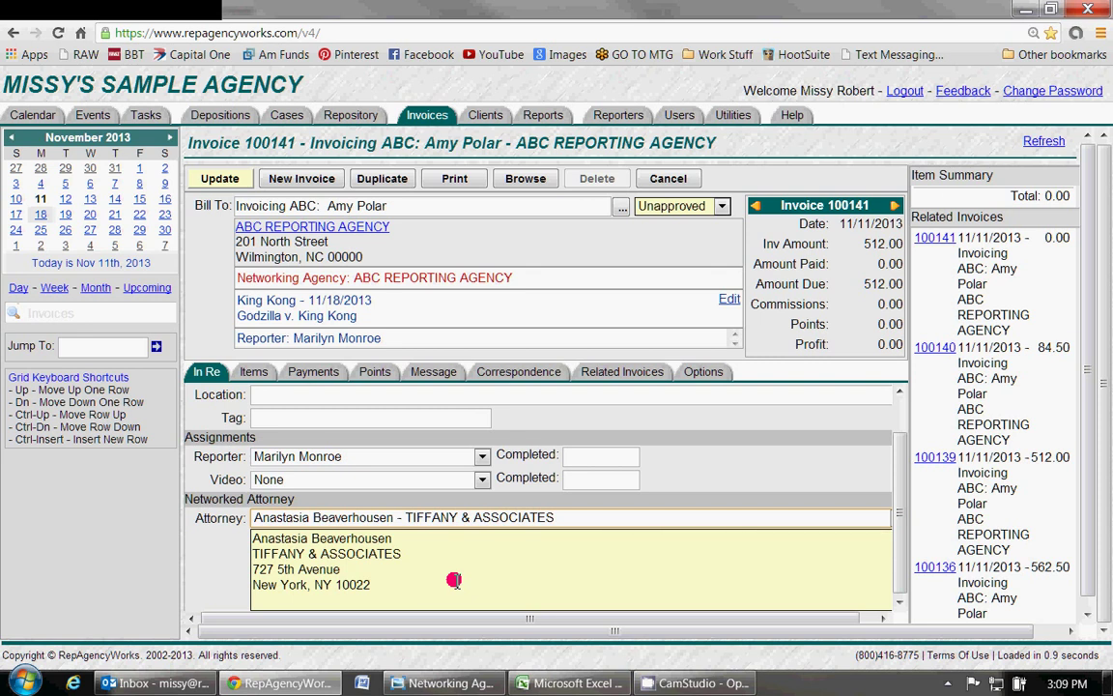
{"action": "left_click", "coordinate": [220, 179]}
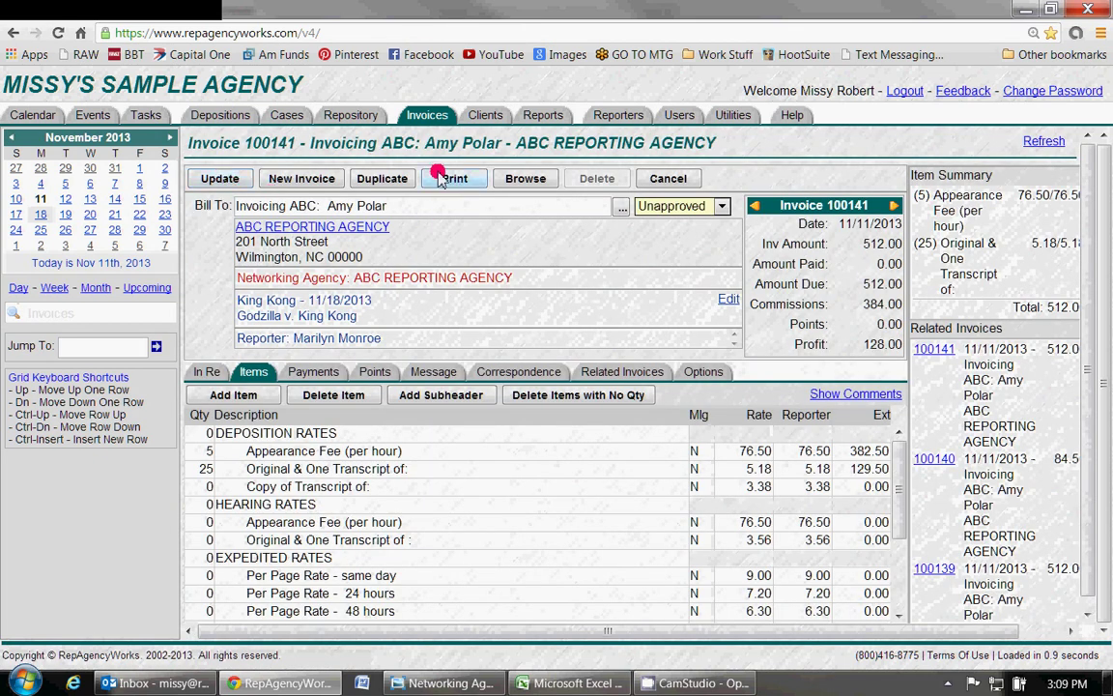
- Preview the printable invoice request to check its billing party, attorney and line items, and return to the invoice
{"action": "left_click", "coordinate": [447, 182]}
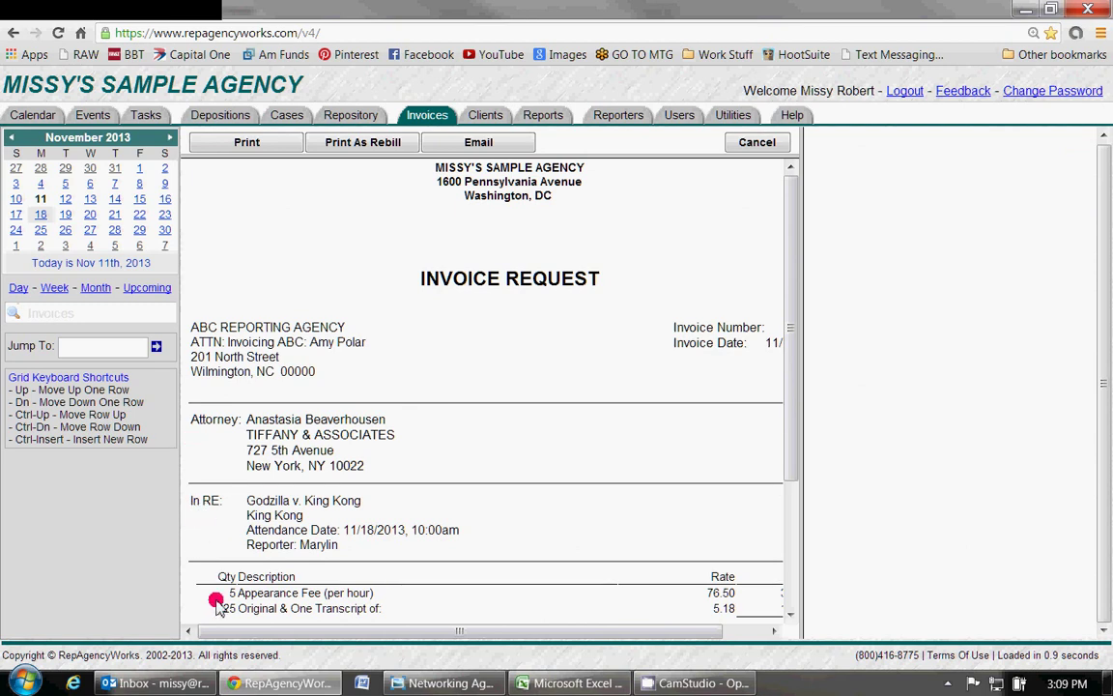
{"action": "left_click_drag", "start_coordinate": [390, 635], "coordinate": [240, 629]}
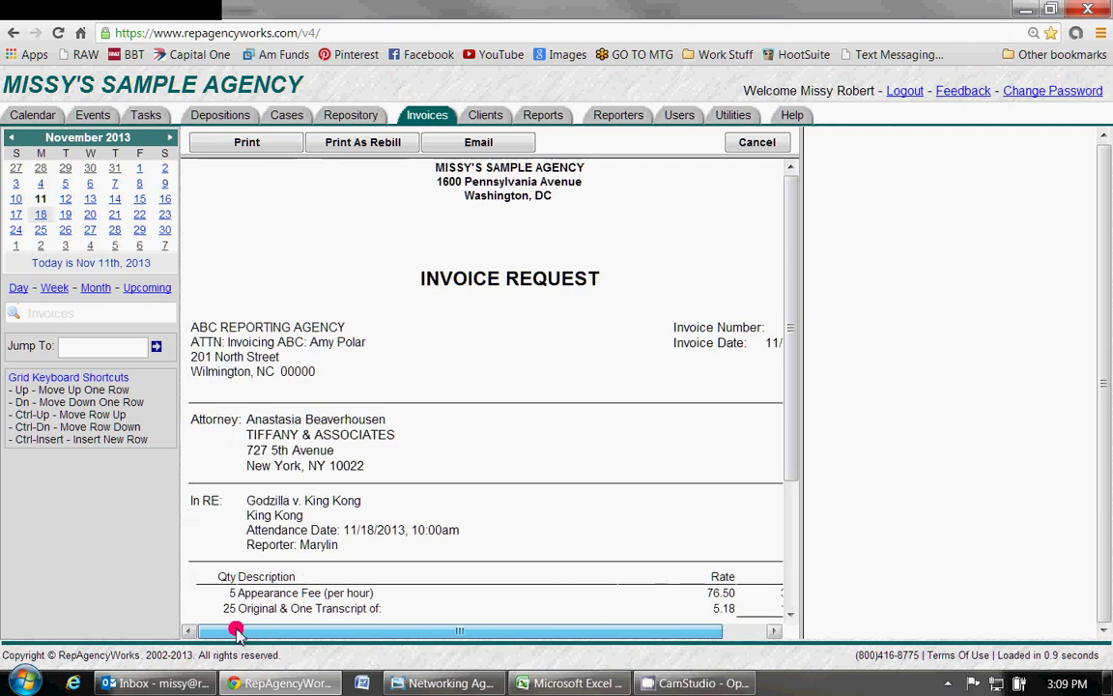
{"action": "left_click", "coordinate": [749, 143]}
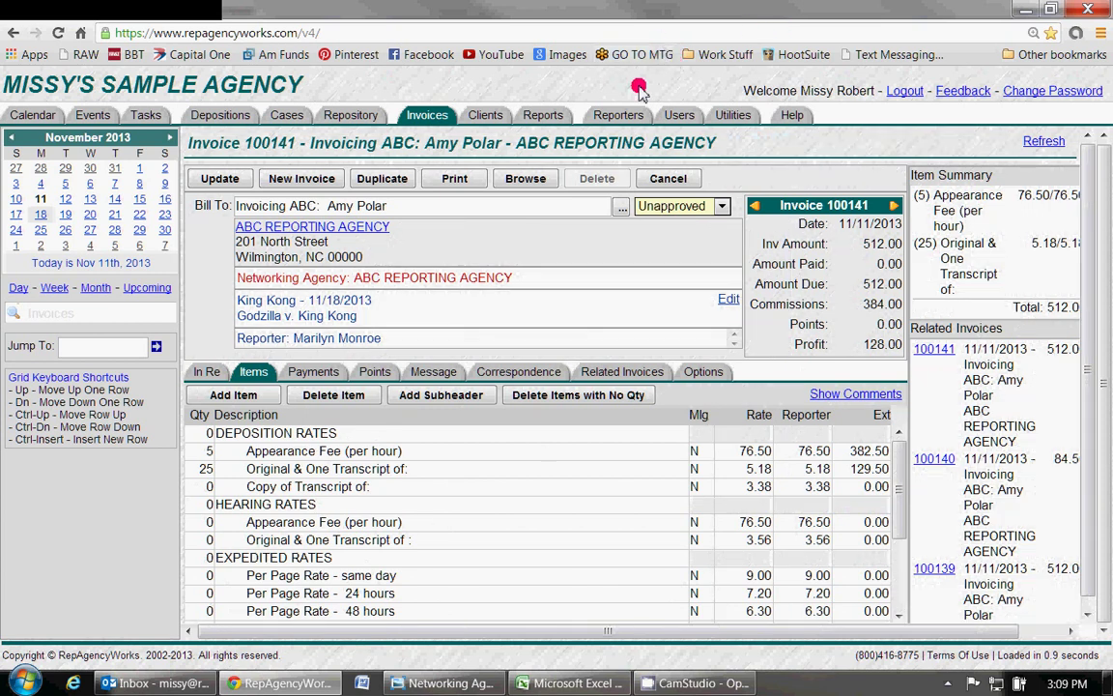
- Duplicate the invoice and bill the copy to the Invoicing ABC contact at ABC REPORTING AGENCY
{"action": "left_click", "coordinate": [374, 181]}
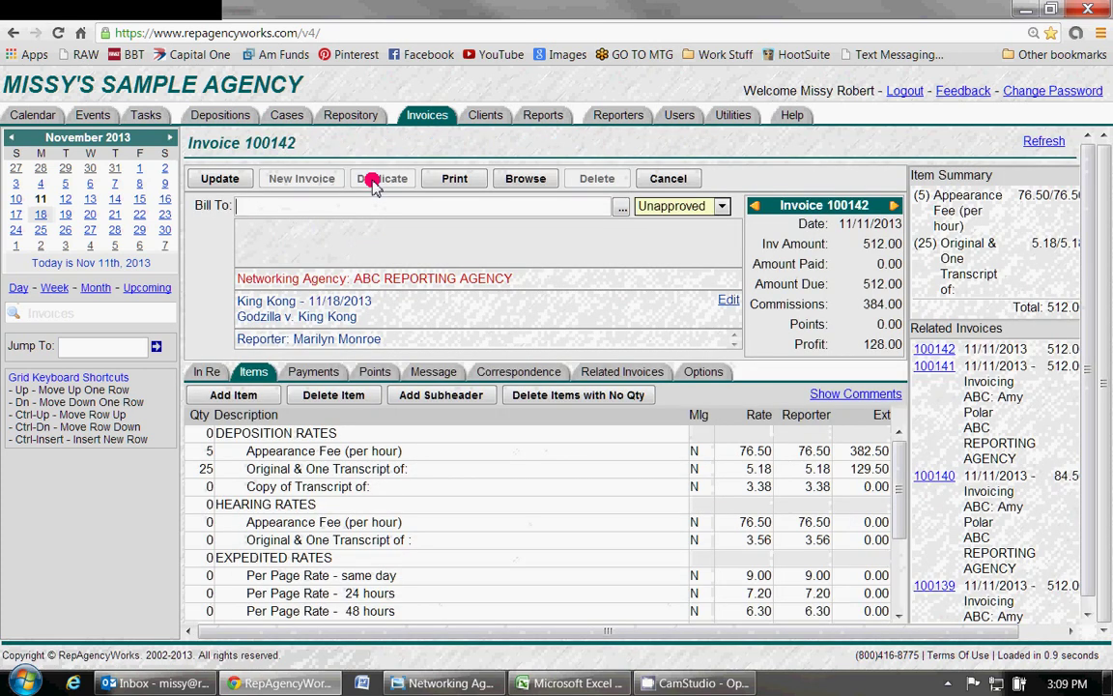
{"action": "left_click", "coordinate": [284, 205]}
{"action": "type", "text": "ab"}
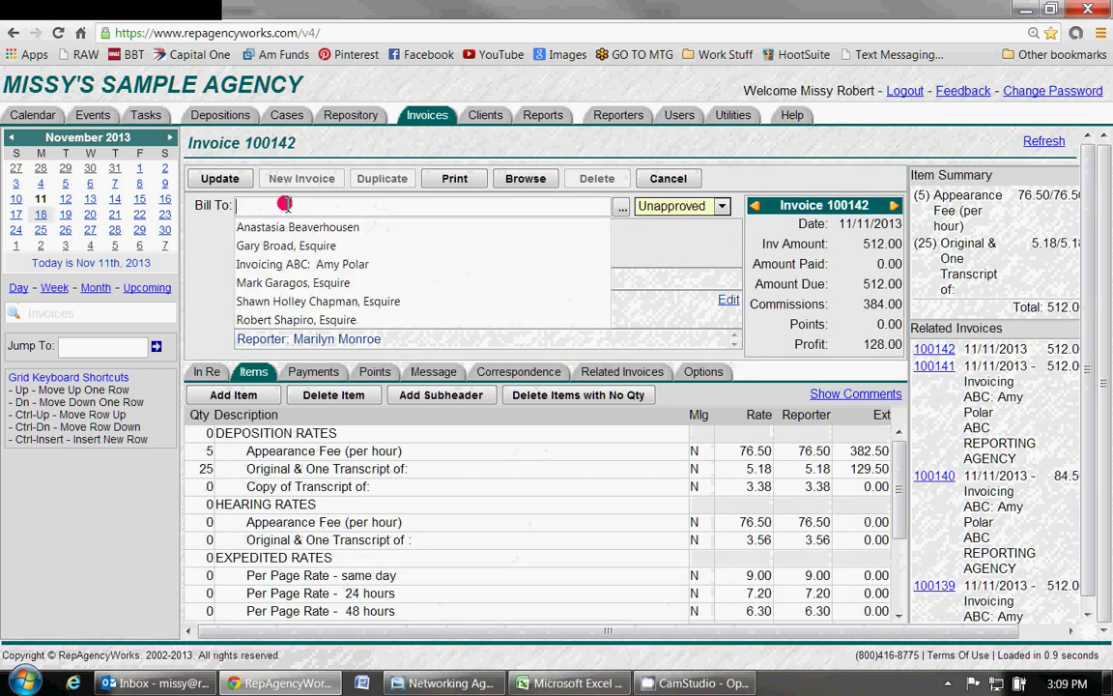
{"action": "left_click", "coordinate": [247, 228]}
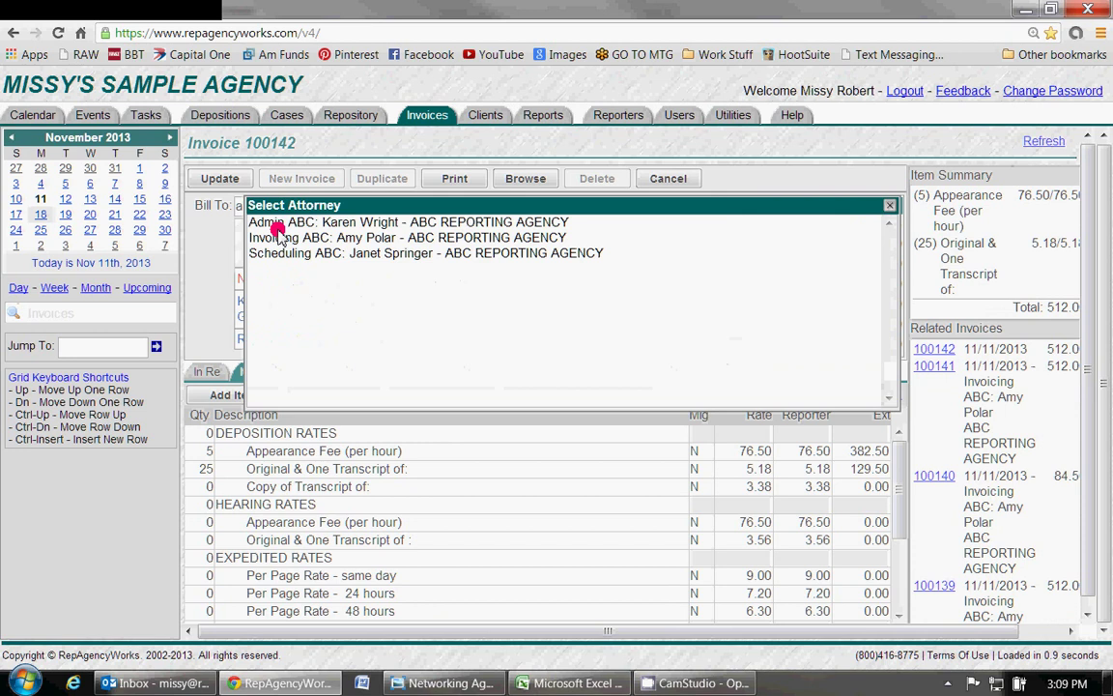
{"action": "left_click", "coordinate": [266, 238]}
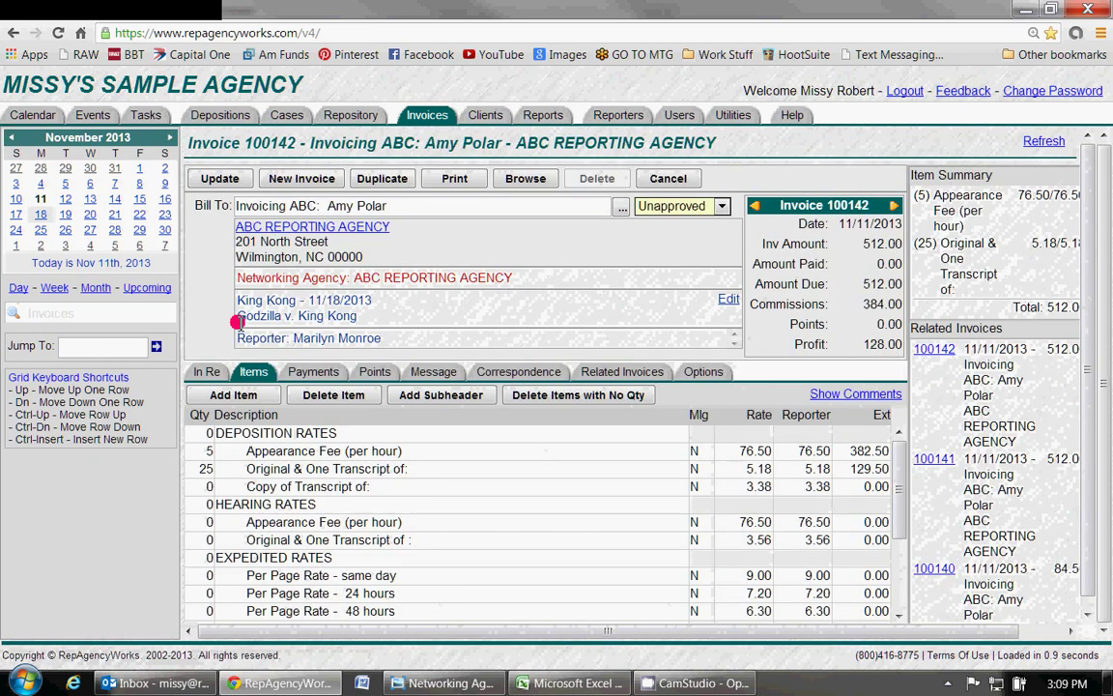
- Set the duplicated invoice's networked attorney to the one from BREMNER LAWFIRM
{"action": "left_click", "coordinate": [205, 373]}
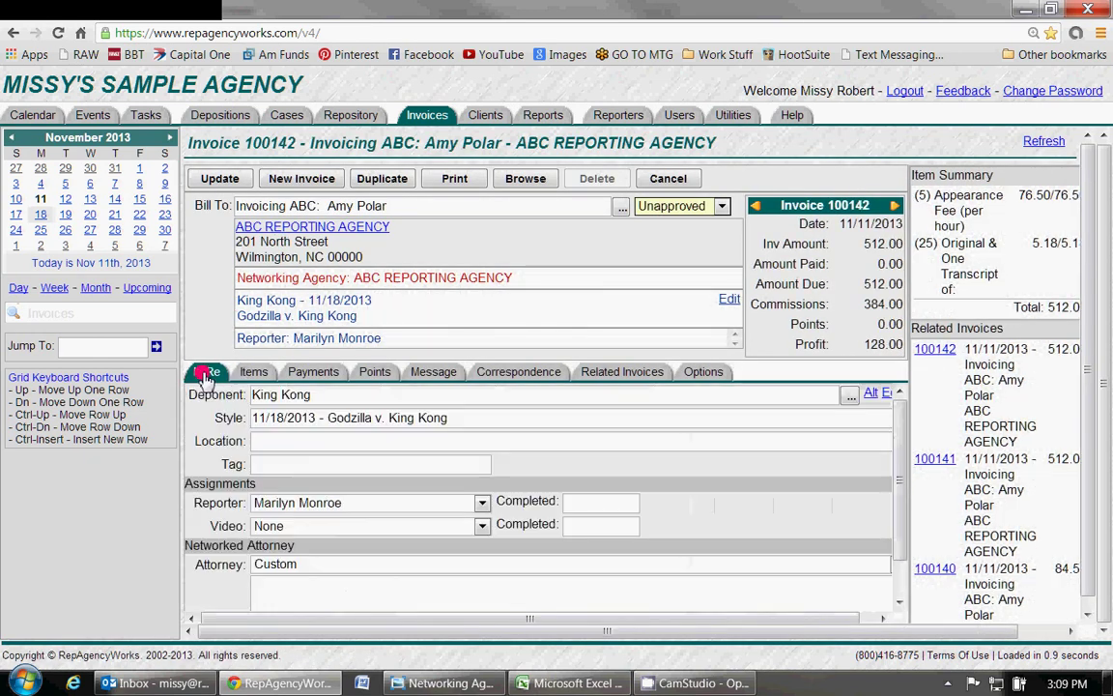
{"action": "left_click", "coordinate": [290, 565]}
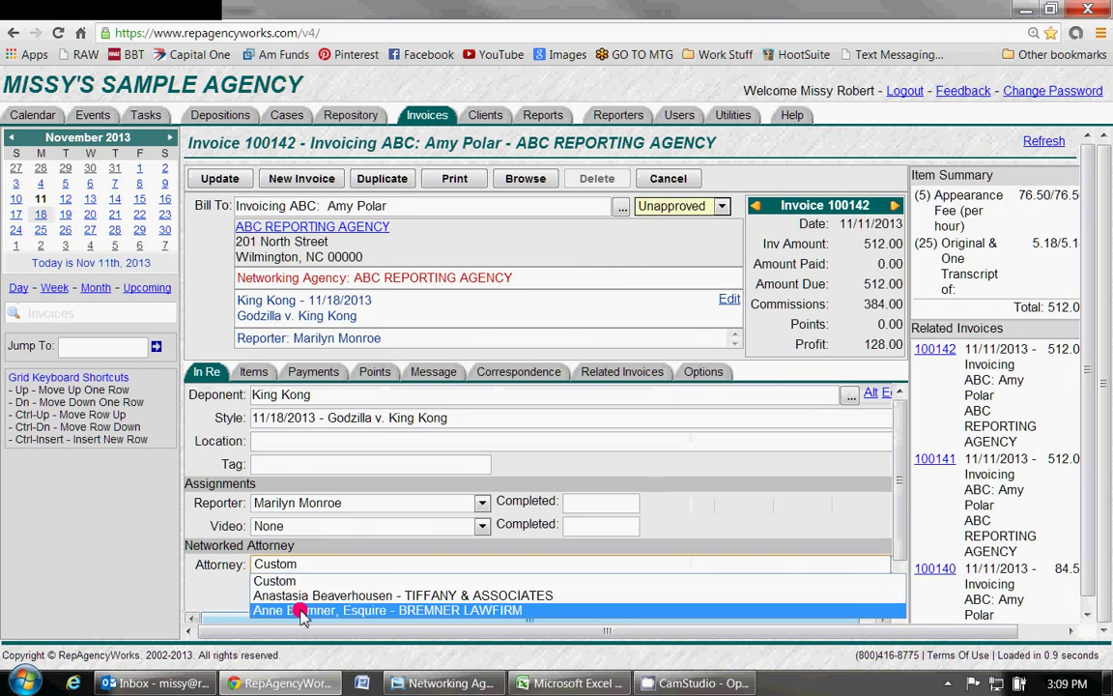
{"action": "left_click", "coordinate": [300, 610]}
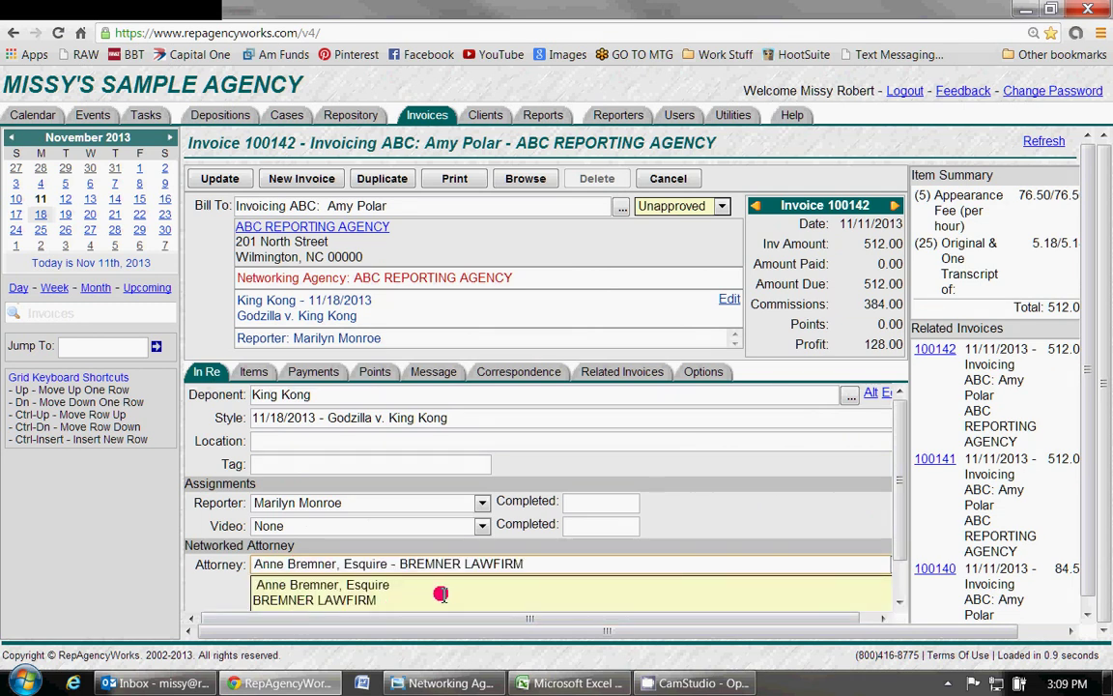
- Under Deposition Rates, zero the Appearance Fee and Original & One Transcript quantities, set Copy of Transcript to 25, and save the invoice
{"action": "left_click", "coordinate": [250, 372]}
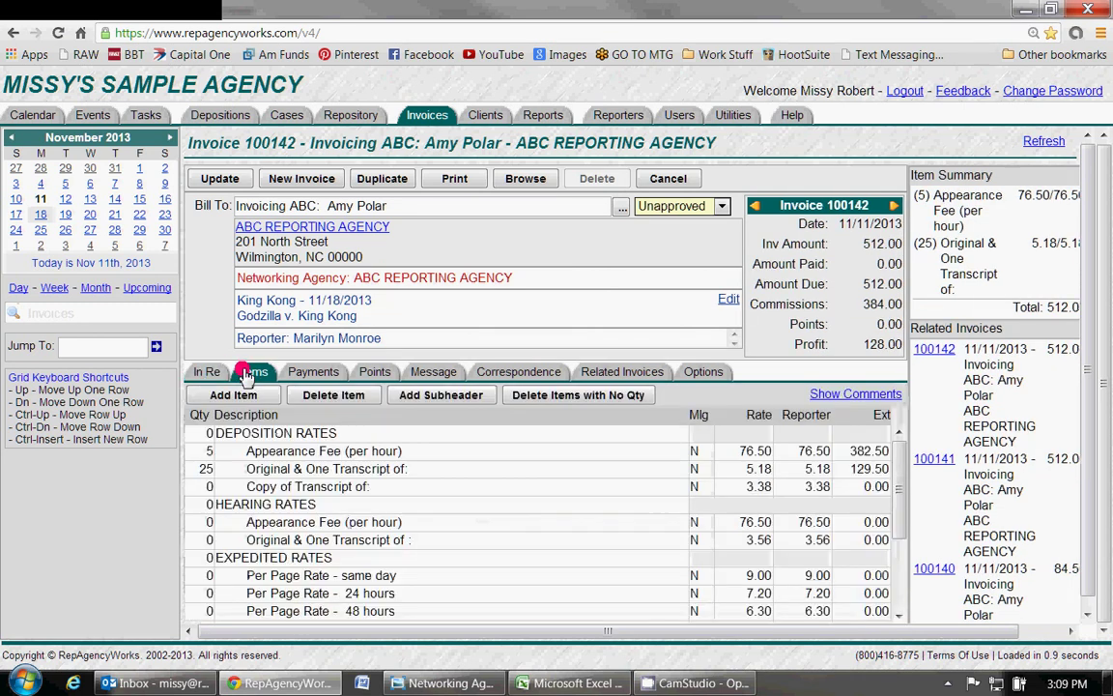
{"action": "left_click", "coordinate": [201, 452]}
{"action": "type", "text": "0"}
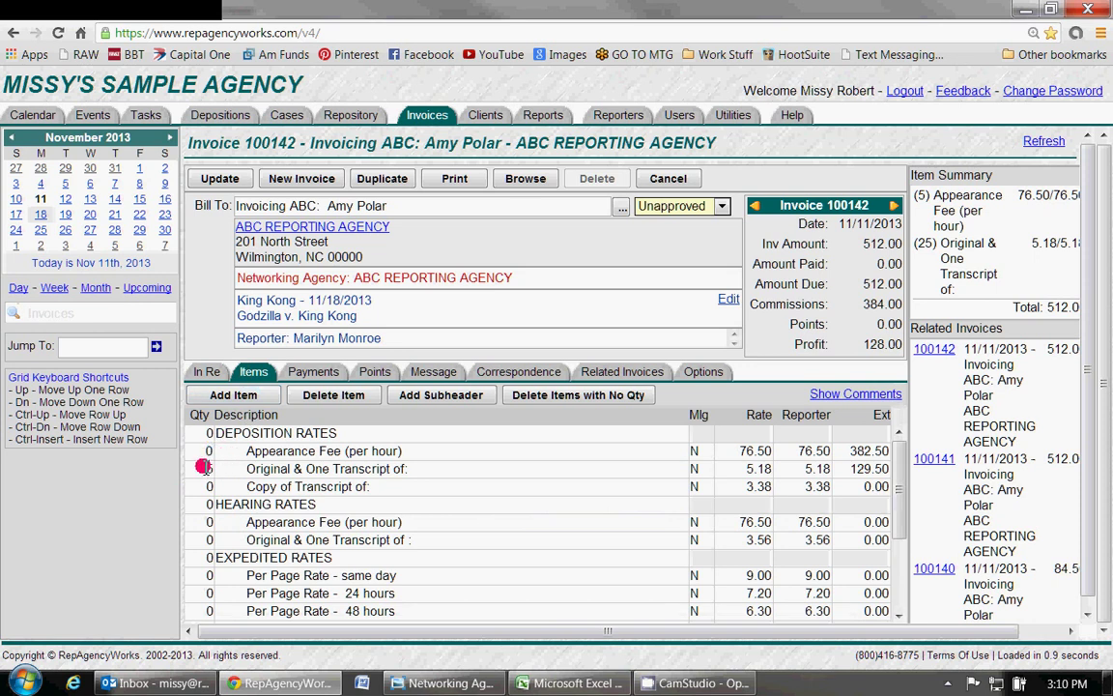
{"action": "left_click", "coordinate": [201, 468]}
{"action": "type", "text": "0"}
{"action": "left_click", "coordinate": [204, 486]}
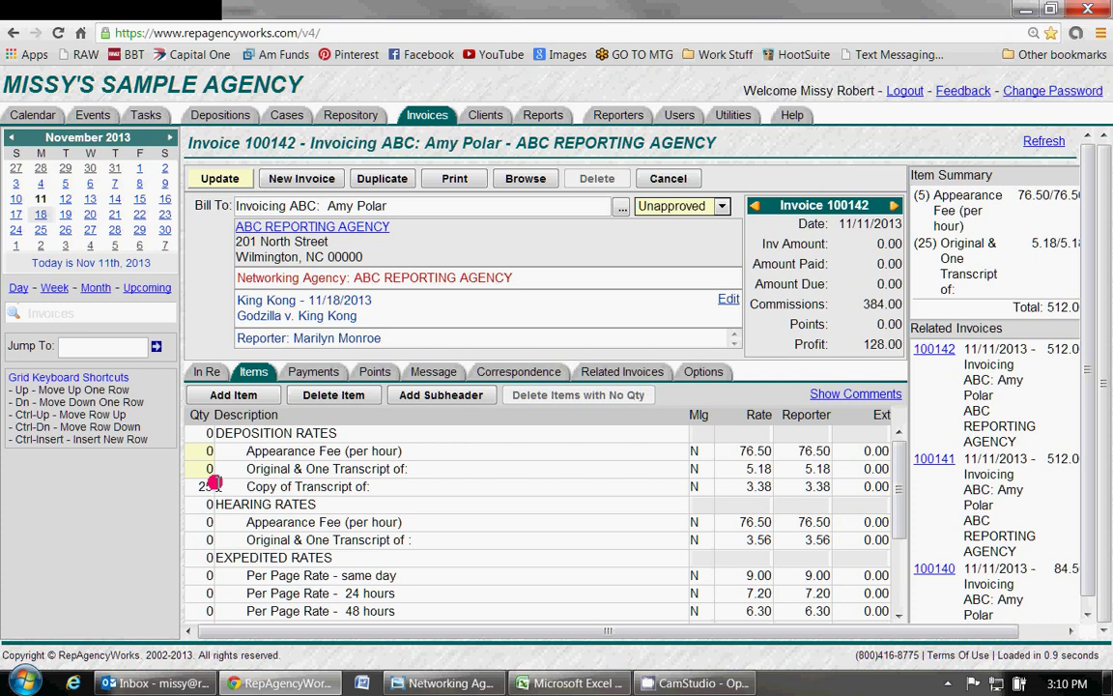
{"action": "left_click", "coordinate": [218, 179]}
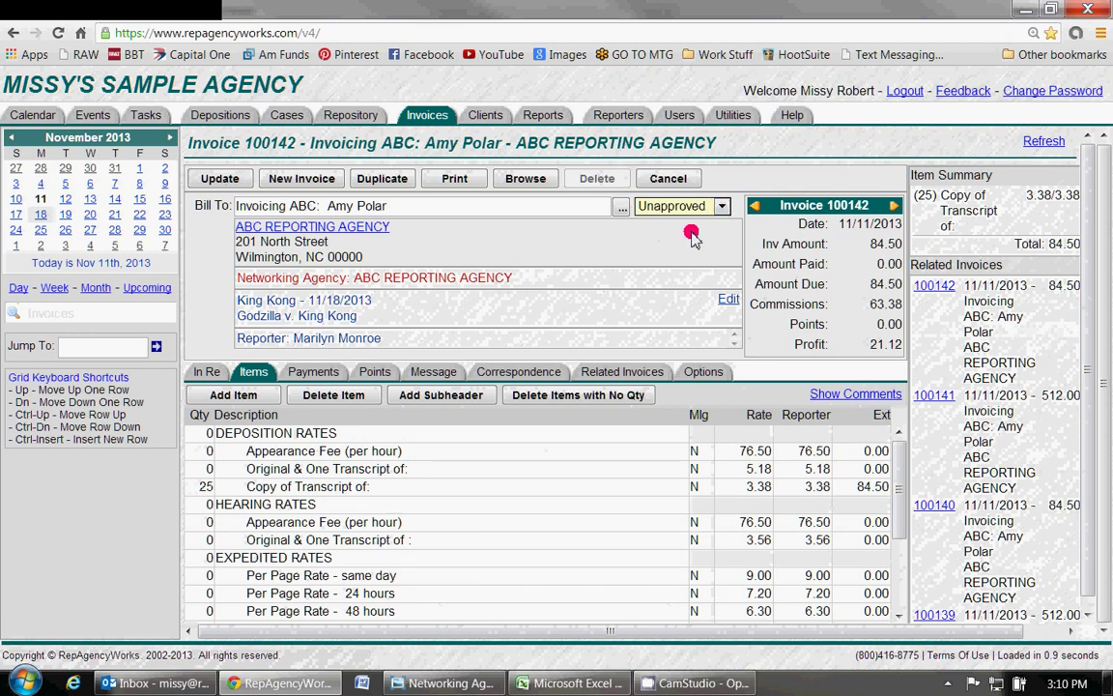
- Preview the duplicated invoice's printable request to check its attorney, invoice details and copy charge, and return to the invoice
{"action": "left_click", "coordinate": [441, 181]}
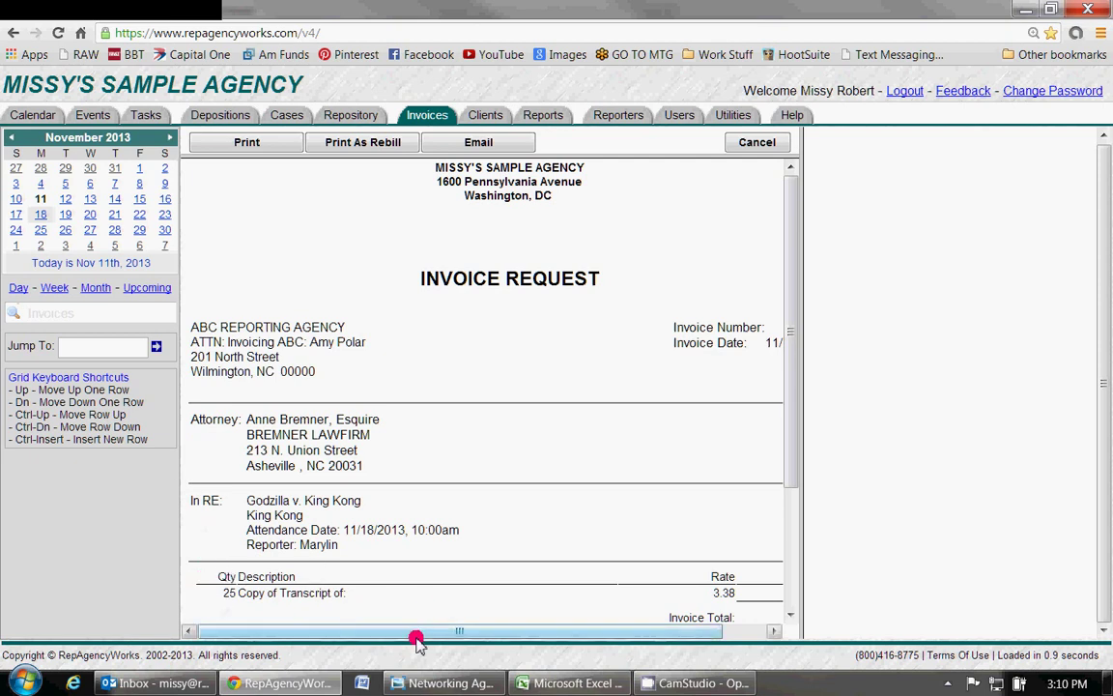
{"action": "left_click_drag", "start_coordinate": [418, 634], "coordinate": [568, 638]}
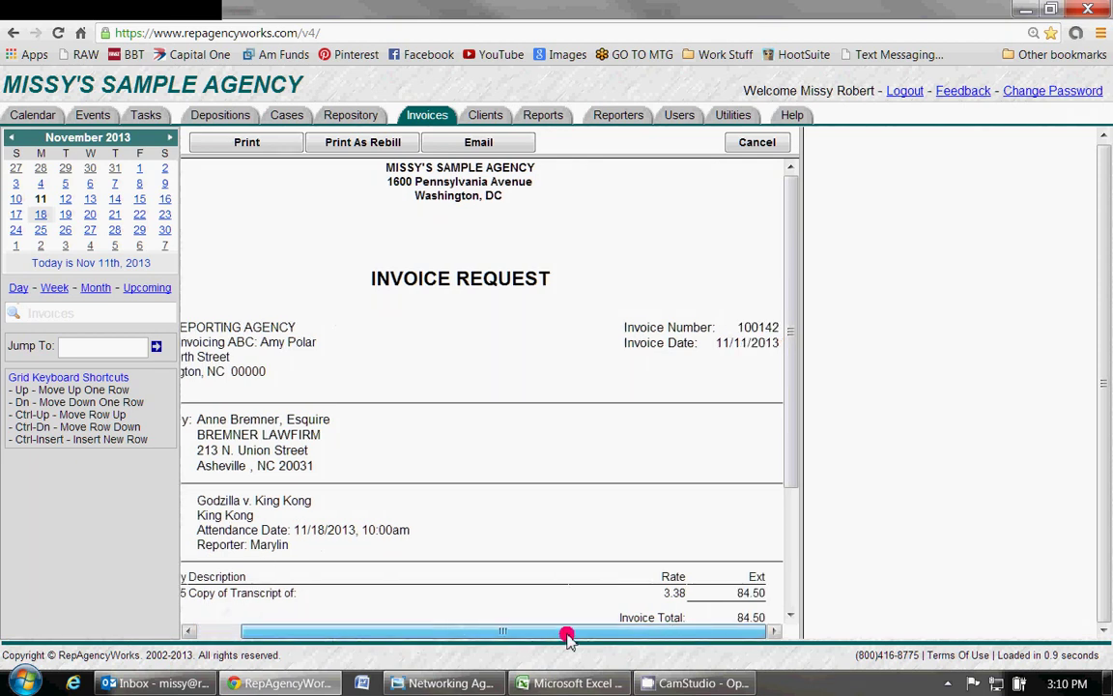
{"action": "left_click", "coordinate": [753, 143]}
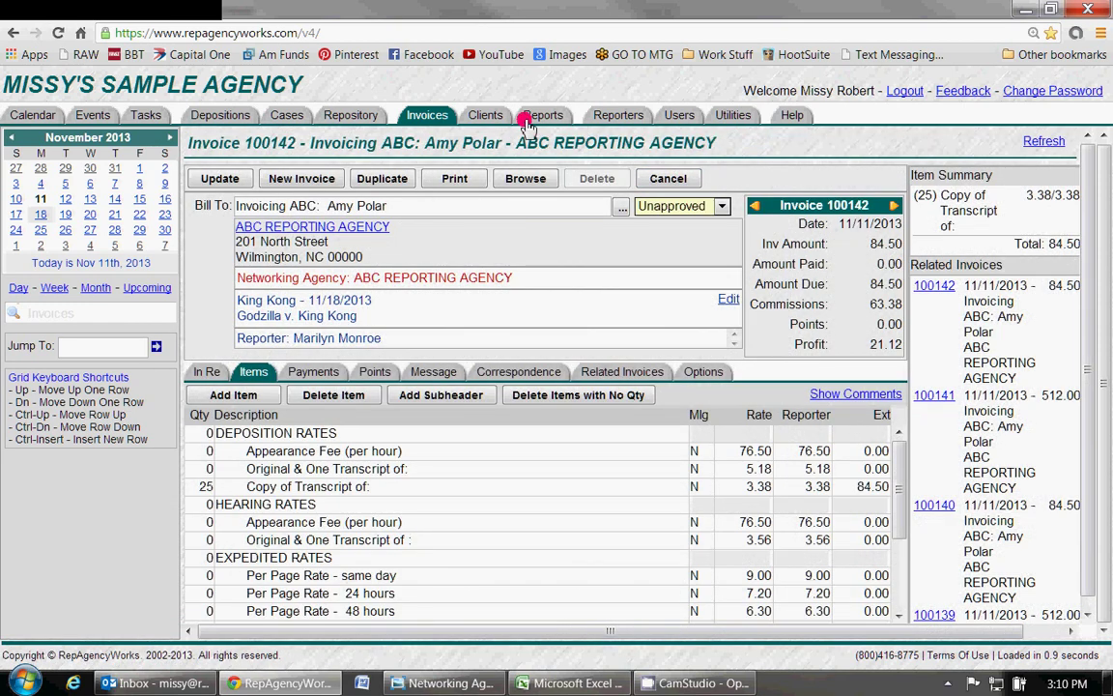
- Open the ABC REPORTING AGENCY client record and review its special pricing and its admin, invoicing and scheduling contacts
{"action": "mouse_move", "coordinate": [474, 106]}
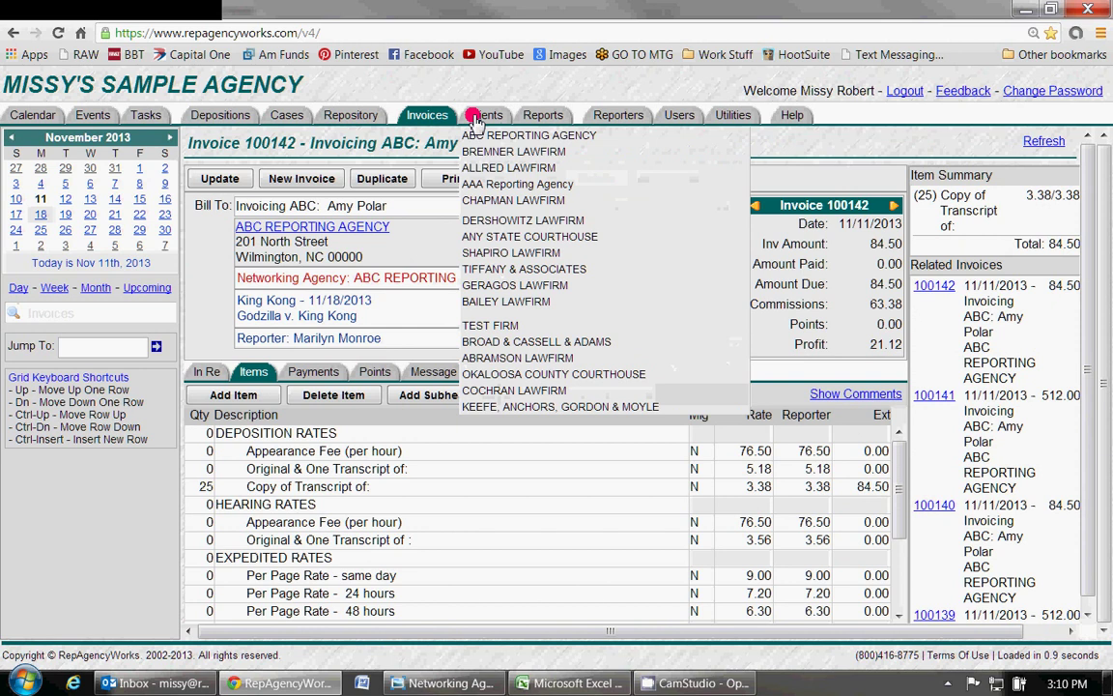
{"action": "left_click", "coordinate": [473, 115]}
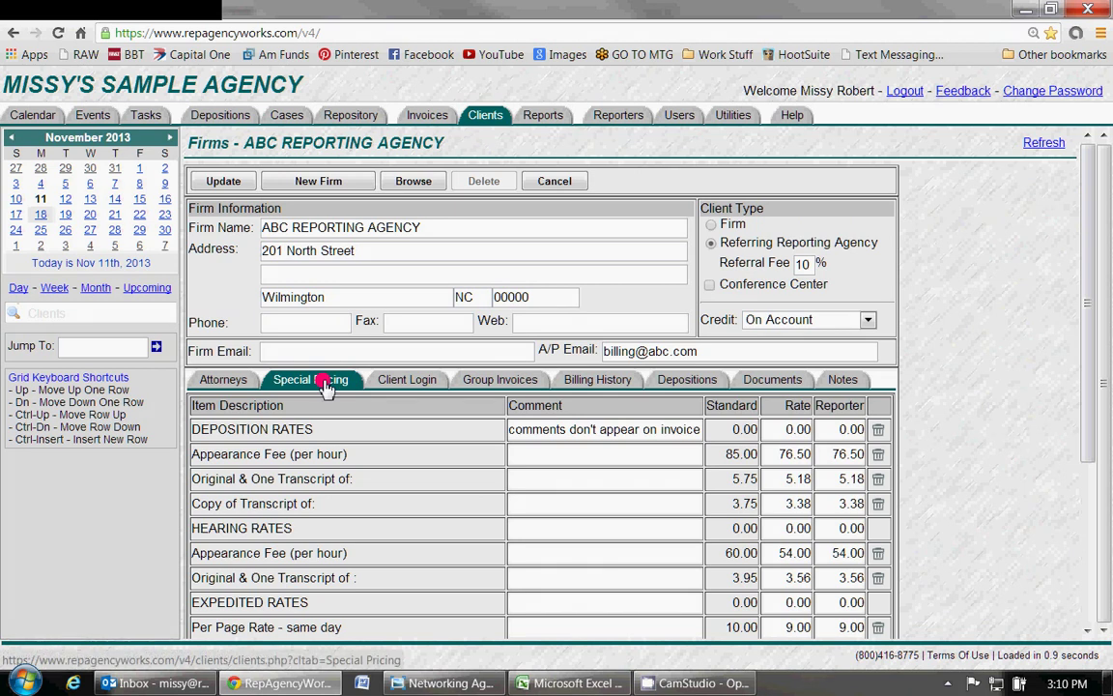
{"action": "left_click", "coordinate": [200, 382]}
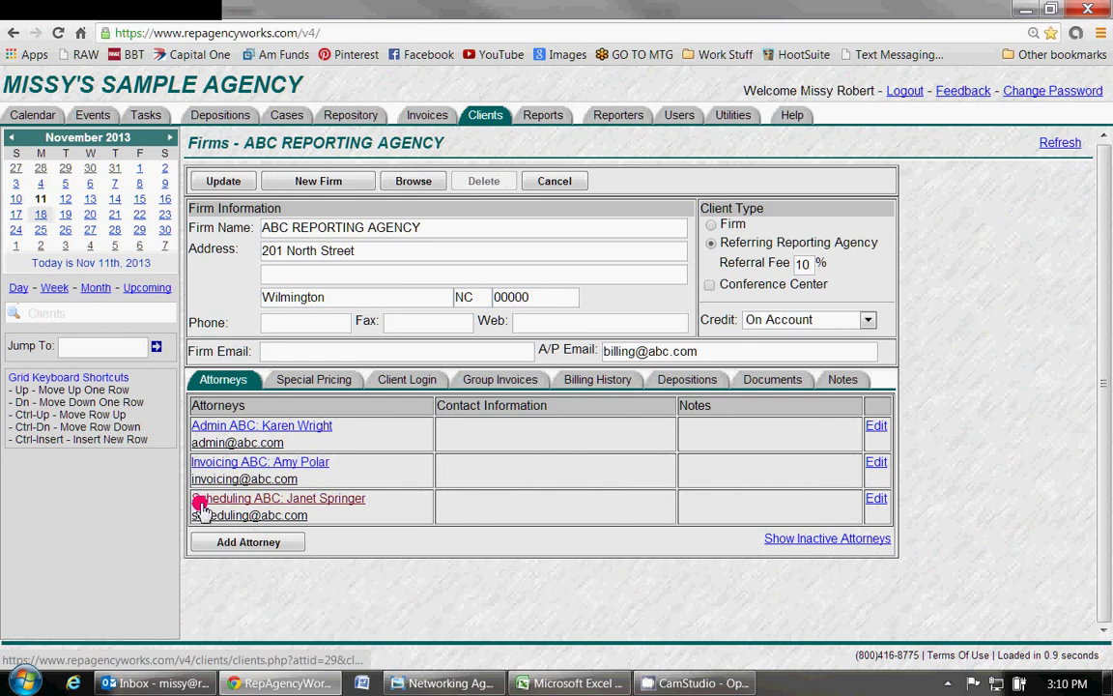
- Open the King Kong deposition on November 18, 2013, check the networking agency in its options, and save the deposition
{"action": "left_click", "coordinate": [39, 216]}
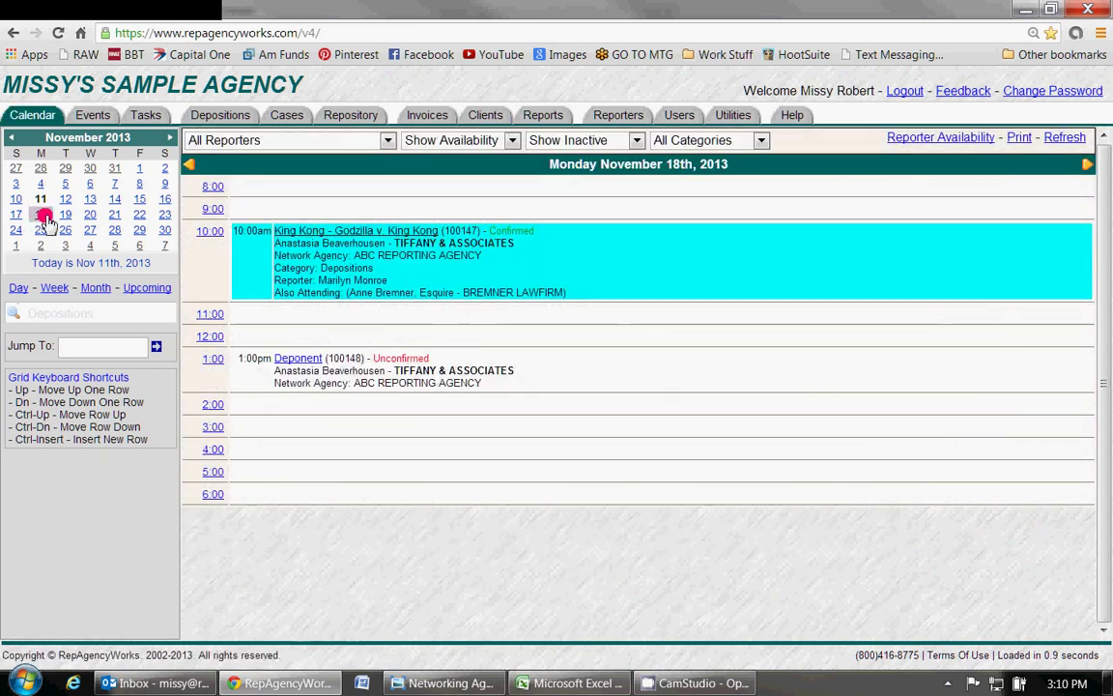
{"action": "left_click", "coordinate": [317, 230]}
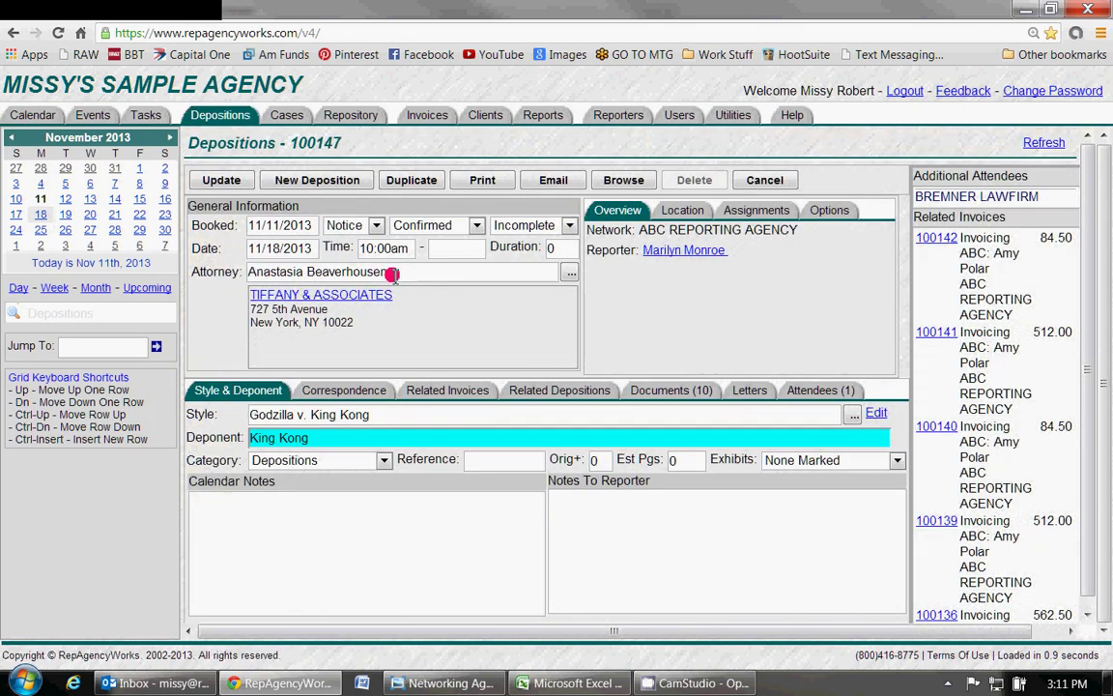
{"action": "left_click", "coordinate": [829, 211]}
{"action": "left_click_drag", "start_coordinate": [887, 243], "coordinate": [890, 340]}
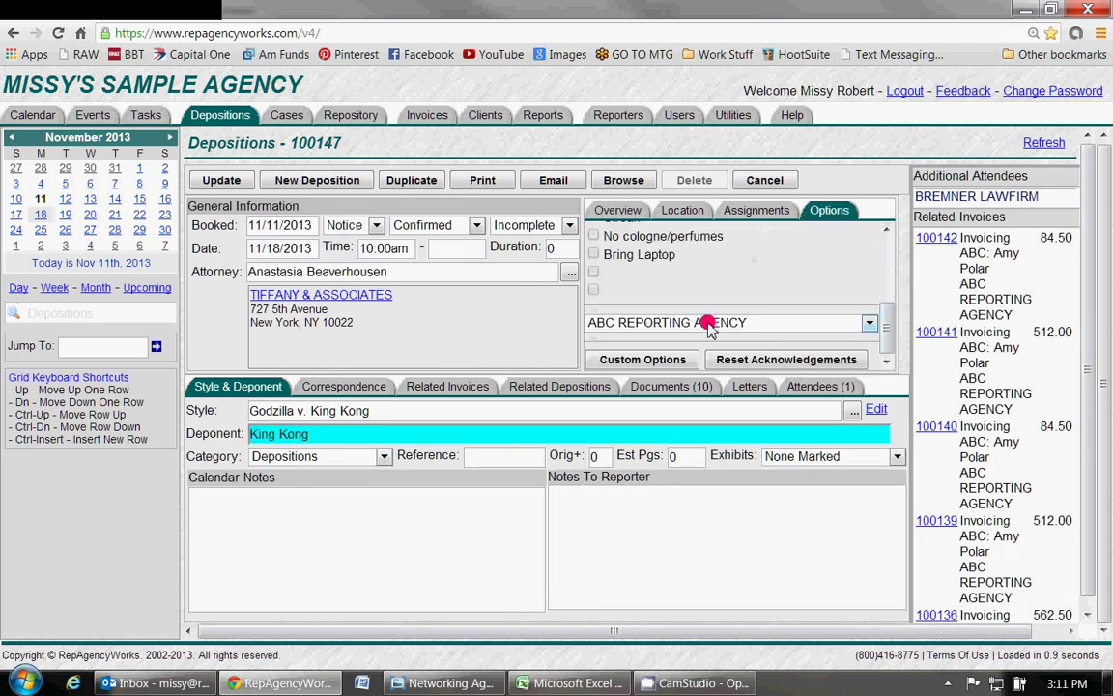
{"action": "left_click", "coordinate": [214, 182]}
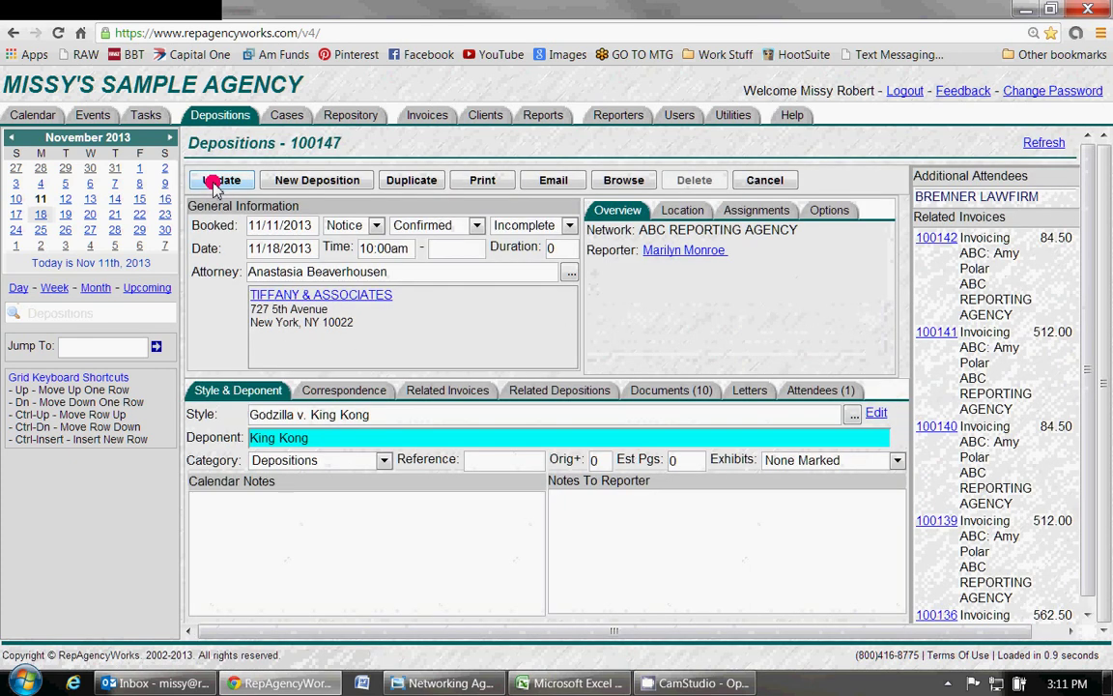
- Create a new invoice related to the King Kong deposition and bill it to the Invoicing ABC contact at ABC REPORTING AGENCY
{"action": "left_click", "coordinate": [439, 391]}
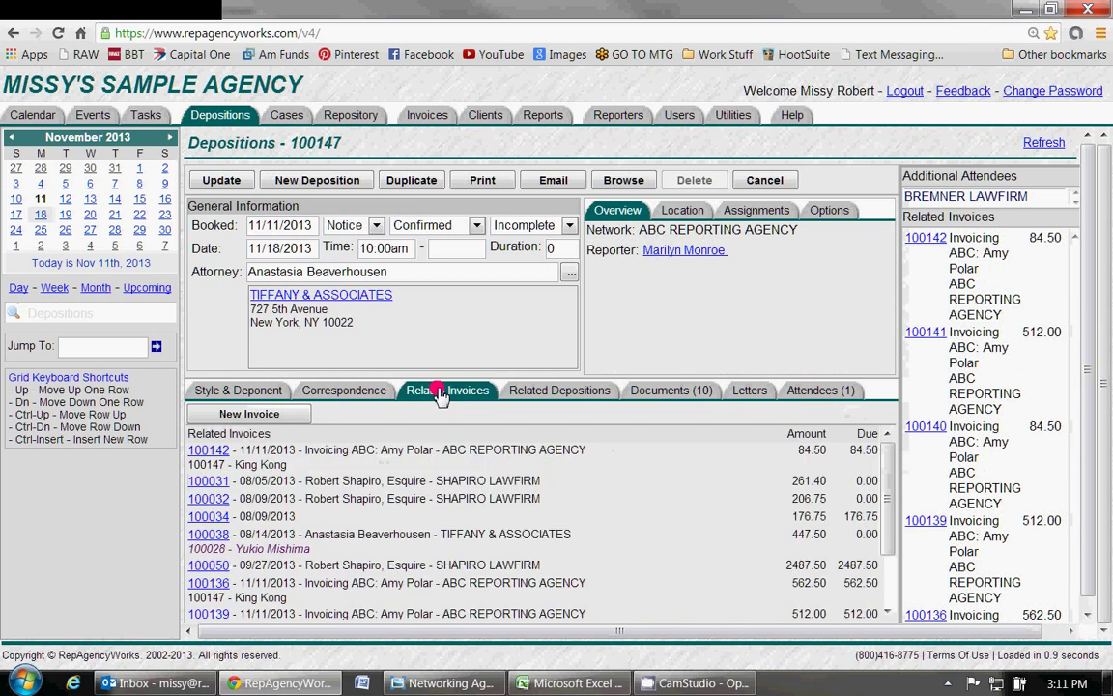
{"action": "left_click", "coordinate": [241, 416]}
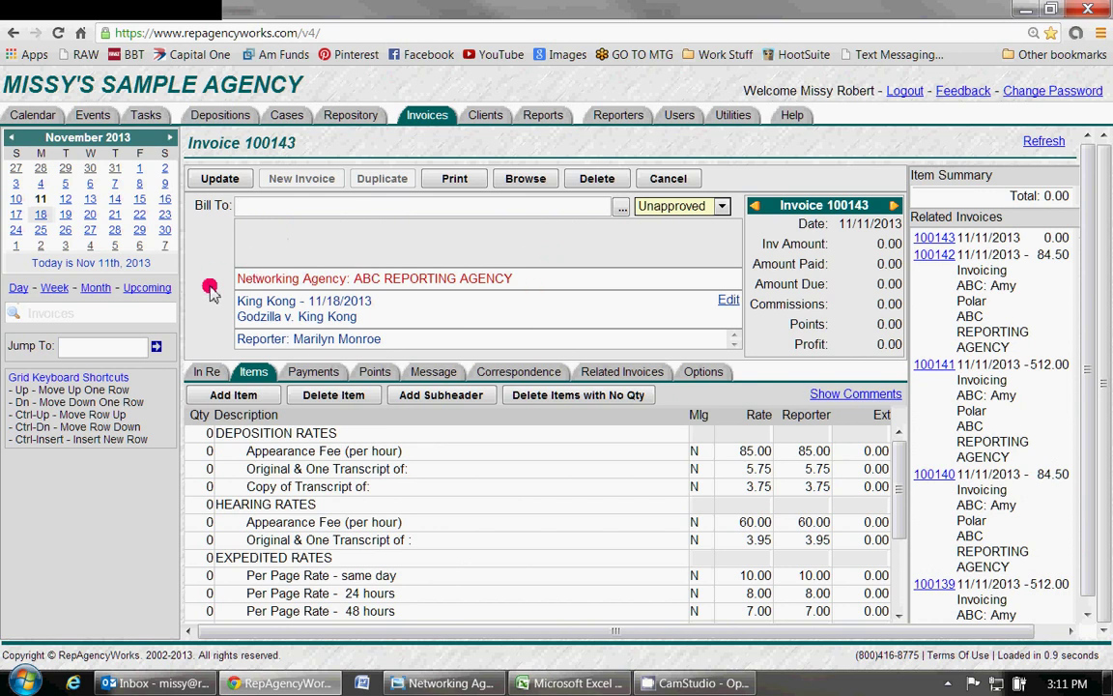
{"action": "type", "text": "abc"}
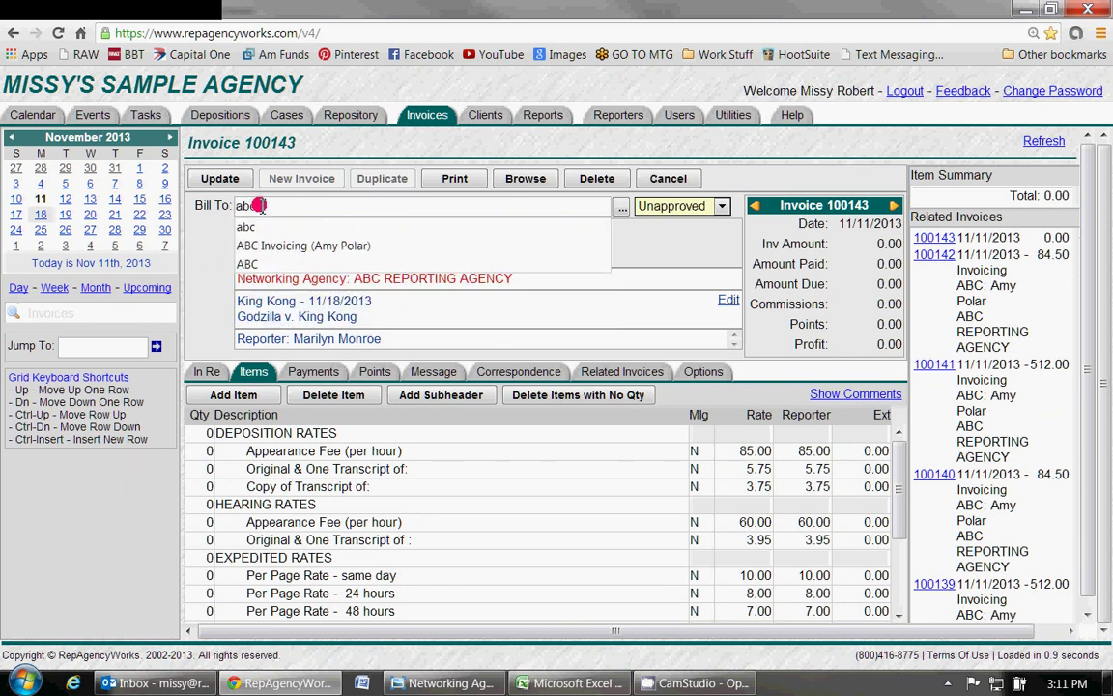
{"action": "key", "text": "Return"}
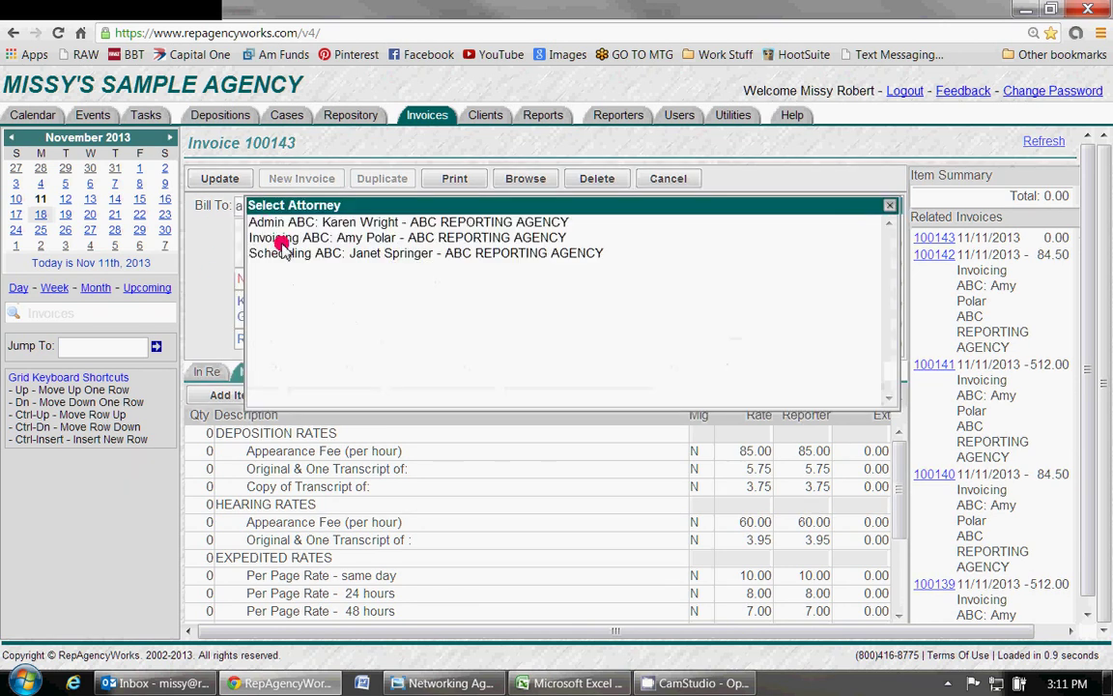
{"action": "left_click", "coordinate": [281, 241]}
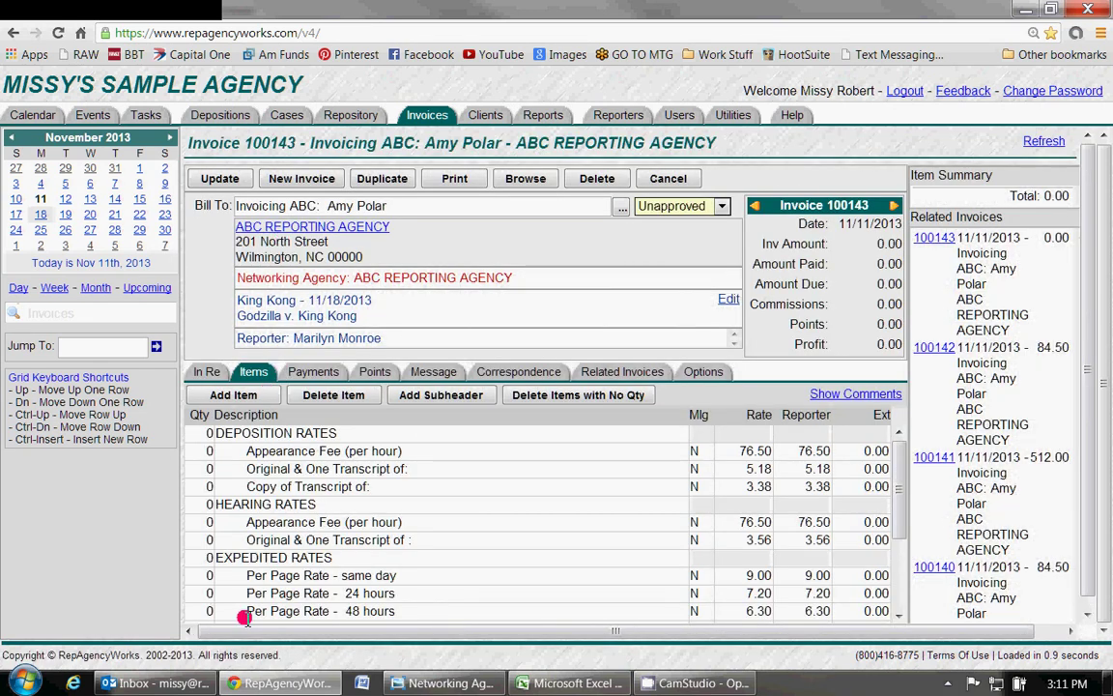
- Set the new invoice's networked attorney to the one from TIFFANY & ASSOCIATES and save the invoice
{"action": "left_click", "coordinate": [205, 371]}
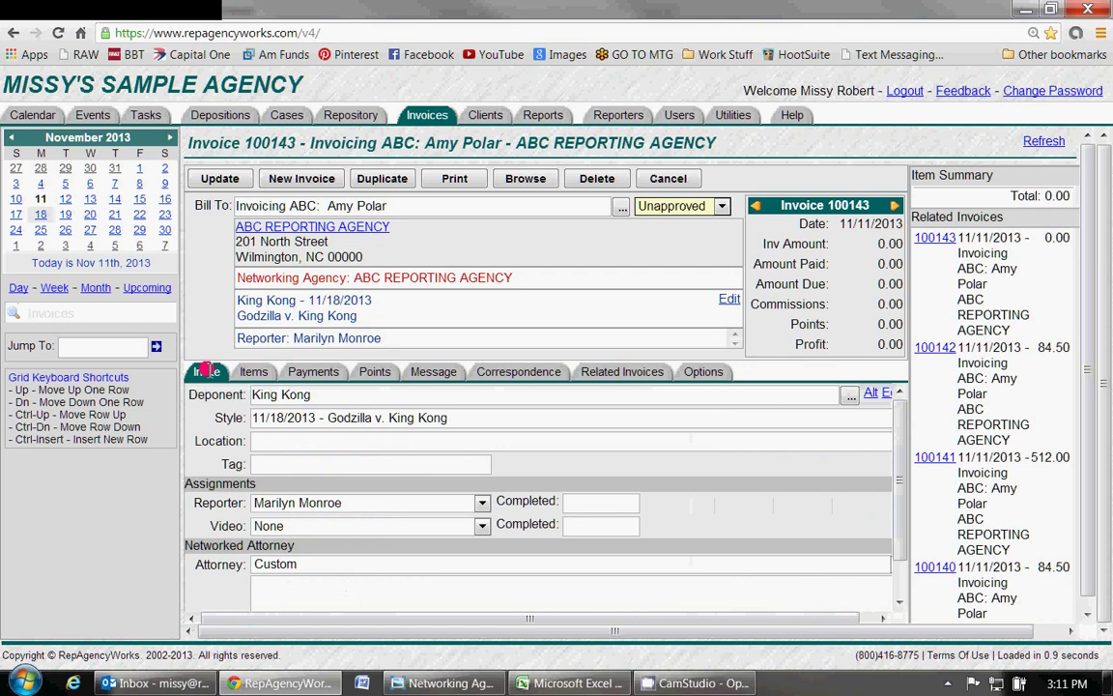
{"action": "left_click", "coordinate": [289, 570]}
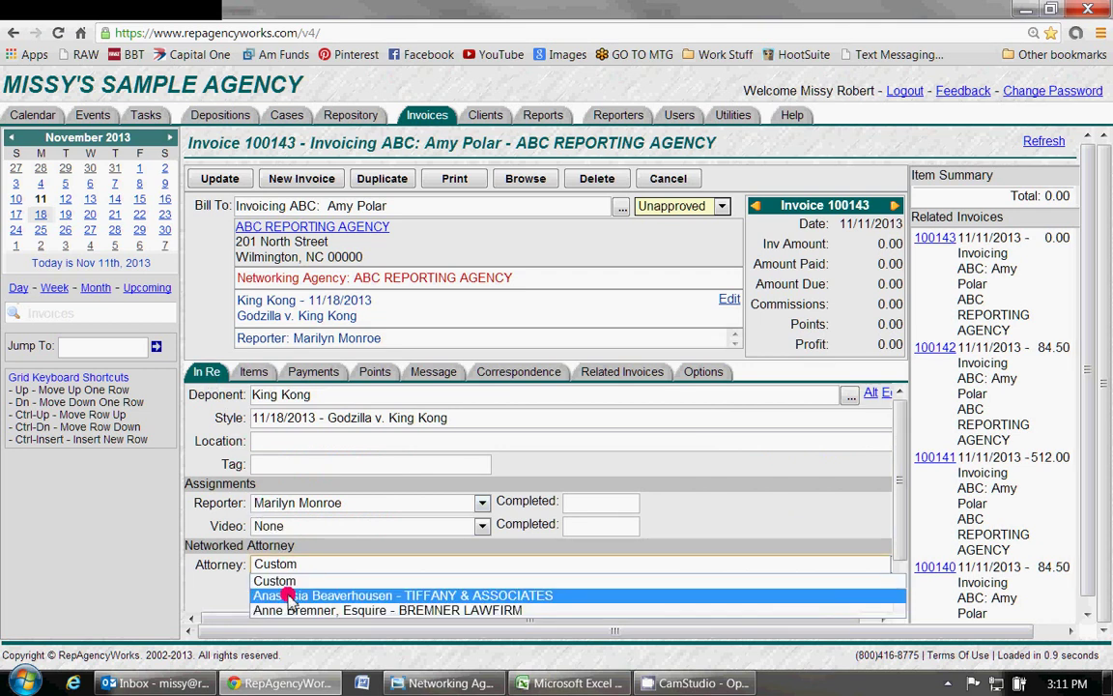
{"action": "left_click", "coordinate": [286, 593]}
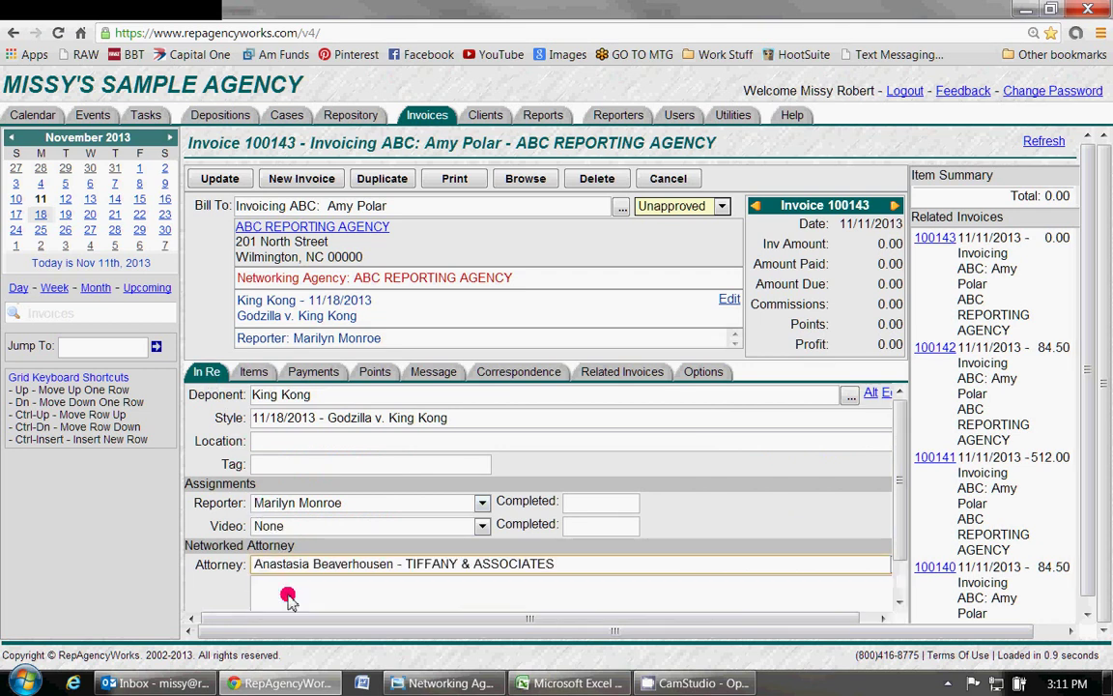
{"action": "left_click", "coordinate": [205, 181]}
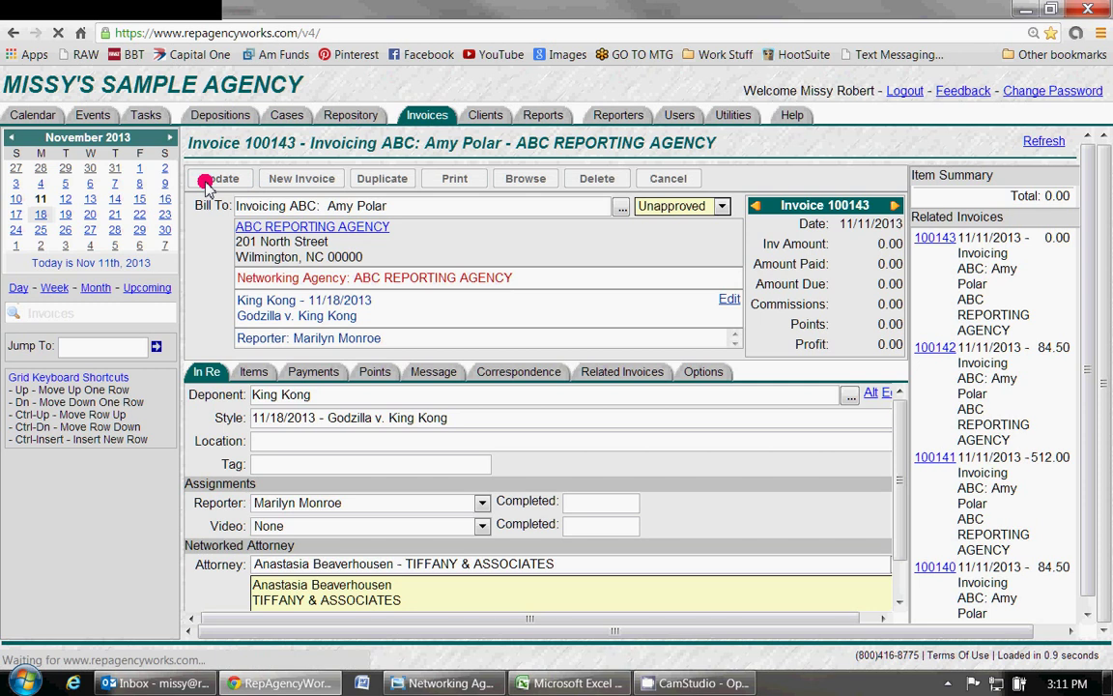